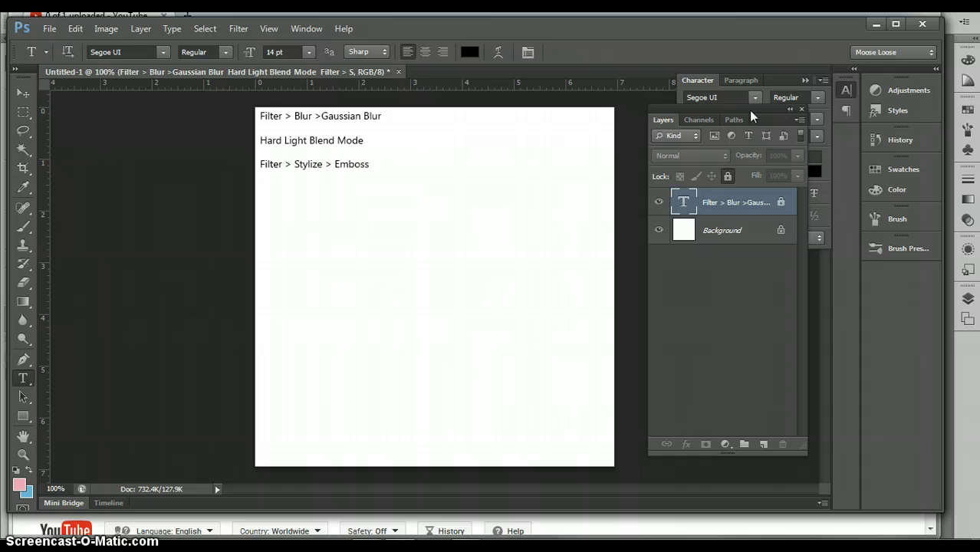
Step: Set the foreground color to blue 4b6aef and fill the Background layer with it
click(745, 228)
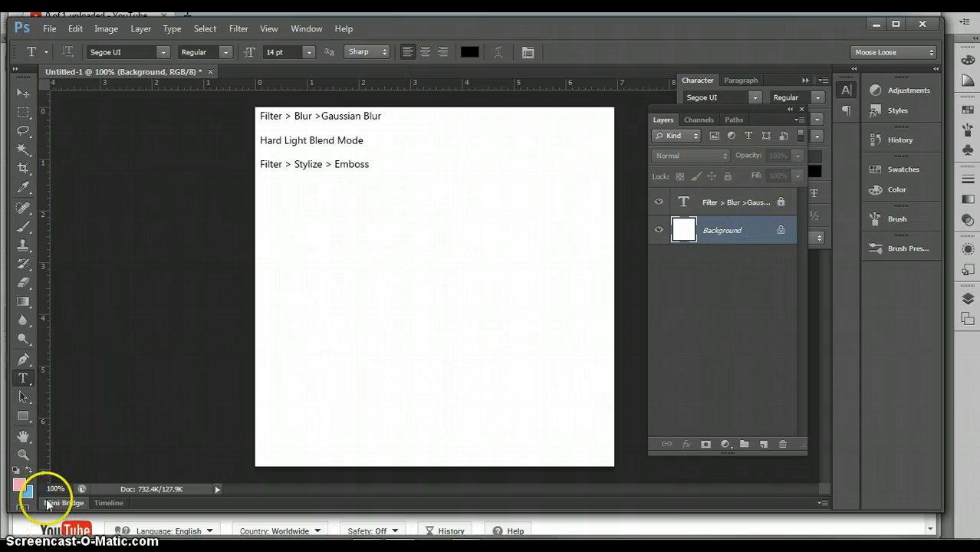
click(19, 483)
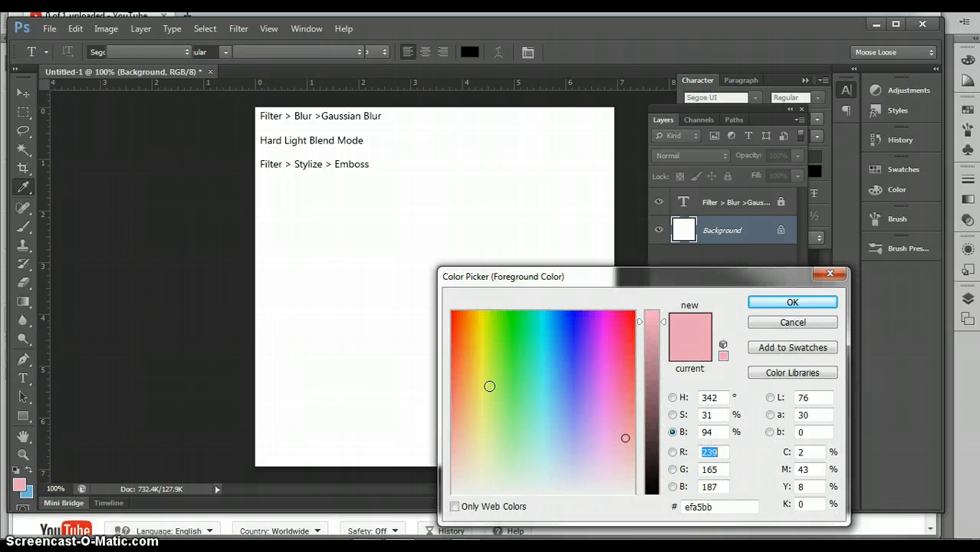
click(573, 325)
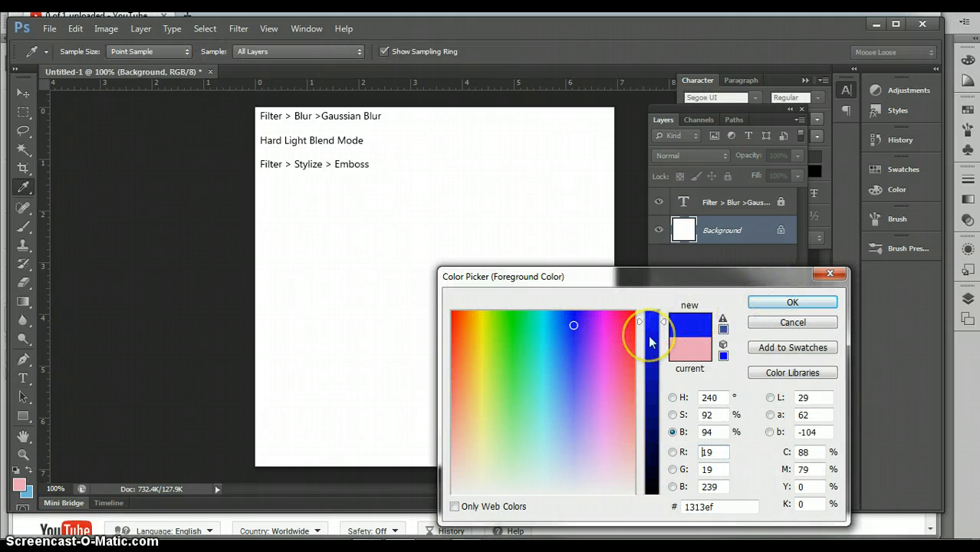
click(567, 368)
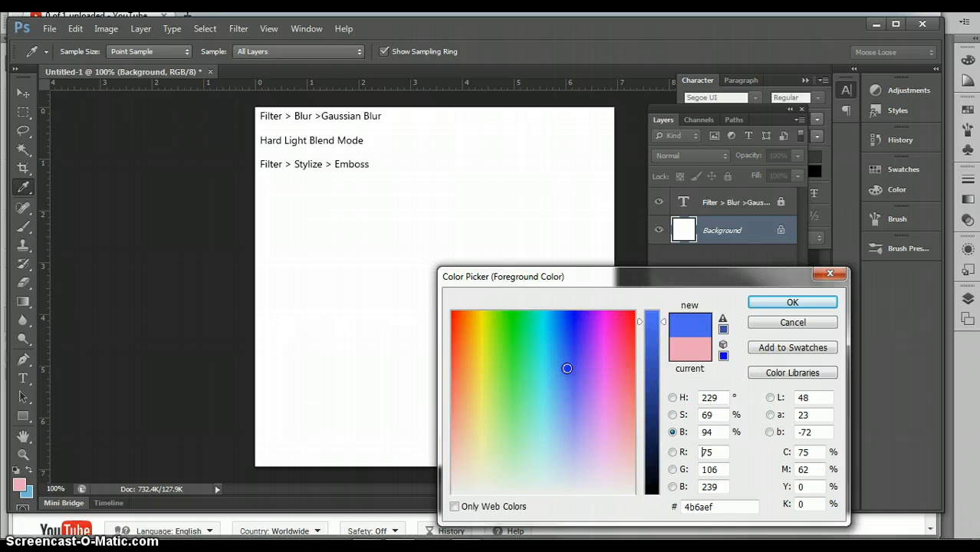
click(763, 304)
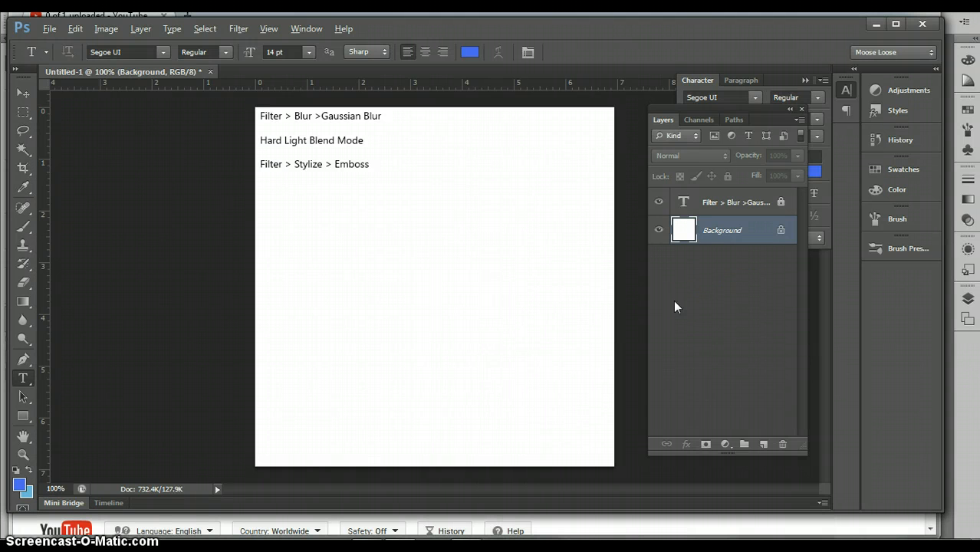
key(alt+BackSpace)
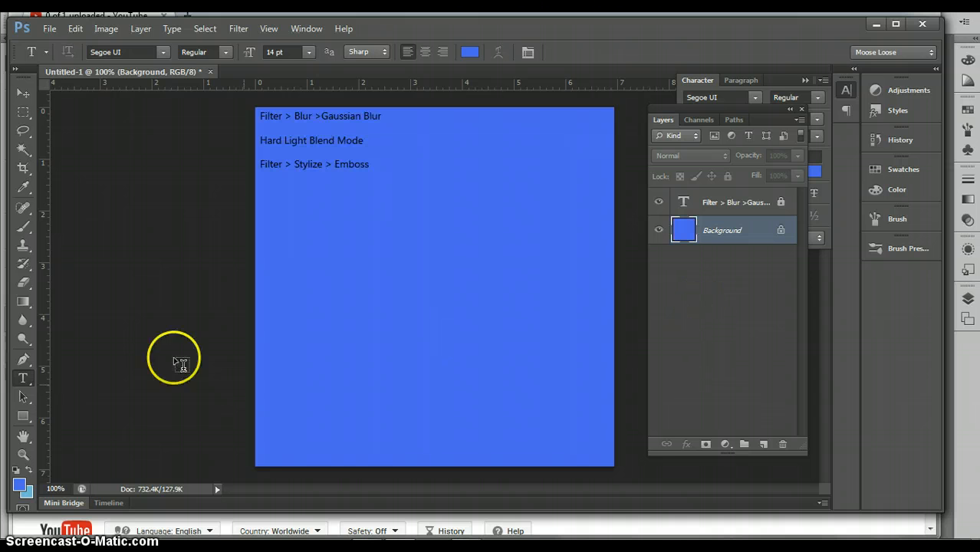
Step: Make a rectangular marquee selection about 3.5 by 1.3 ruler units near the middle of the canvas
click(24, 112)
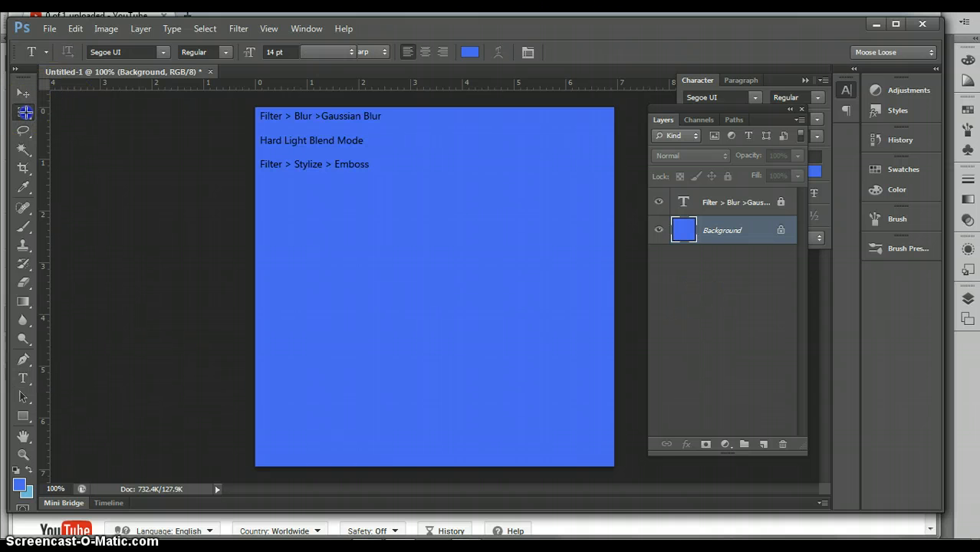
drag(347, 248, 528, 317)
key(ctrl+d)
key(ctrl+z)
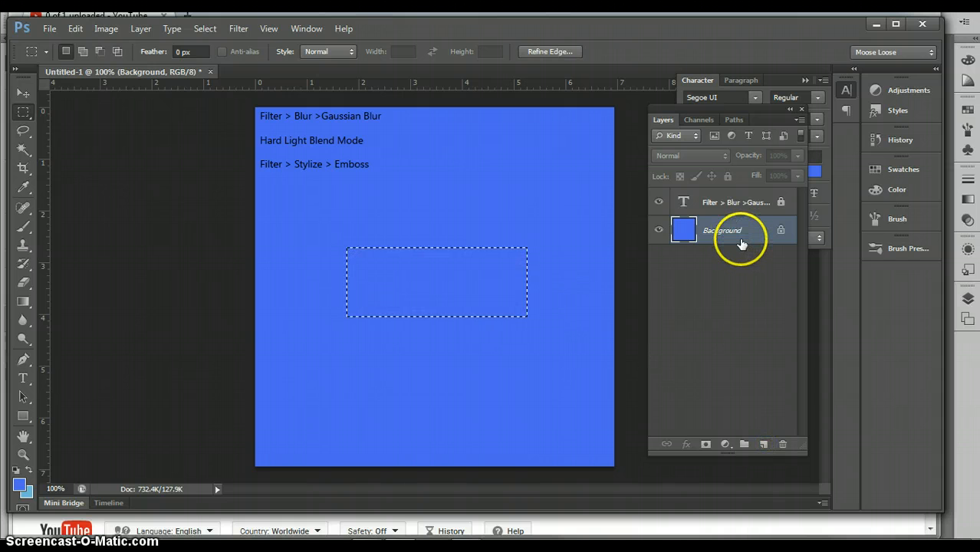
Step: Add a new layer above the Background, fill the rectangular selection with black and deselect
click(763, 444)
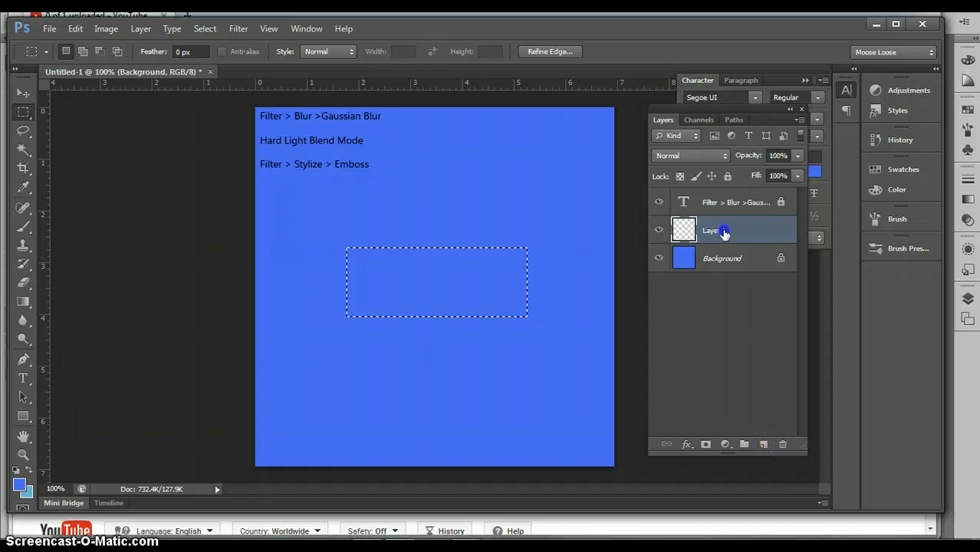
key(d)
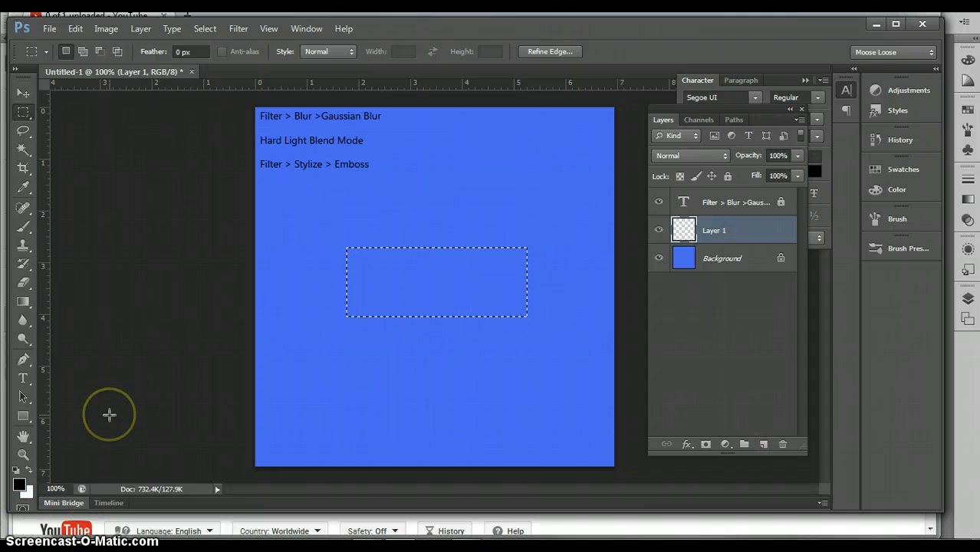
key(alt+BackSpace)
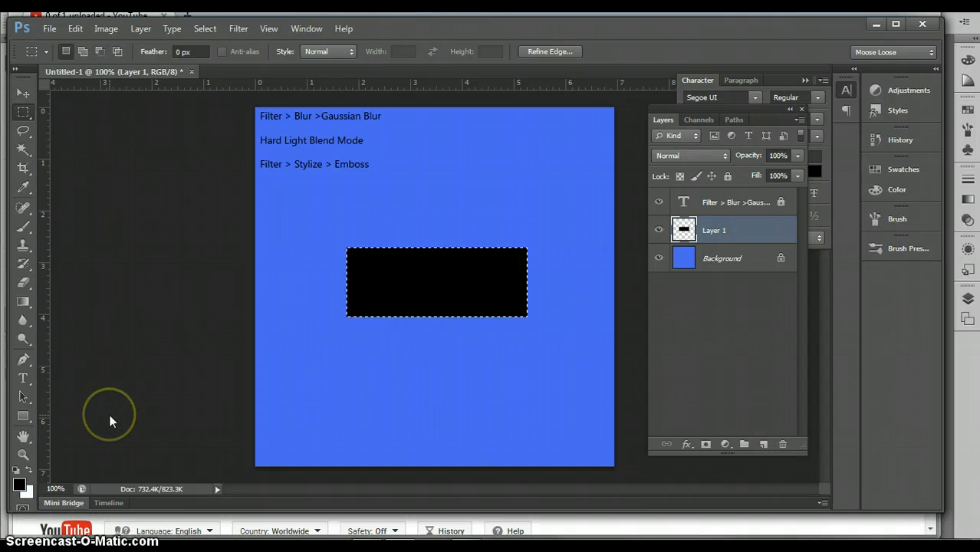
key(ctrl+d)
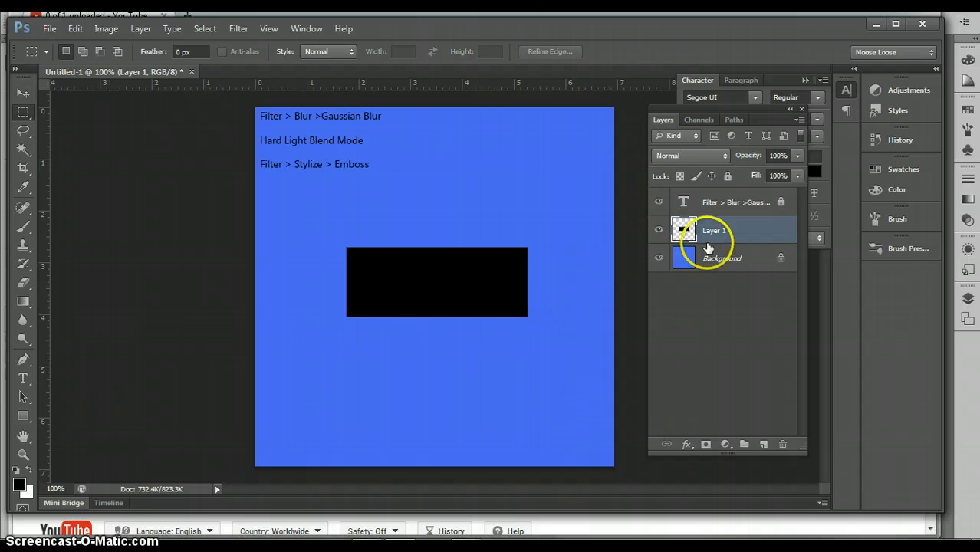
Step: Duplicate the black rectangle's layer, keeping the copy active and the original hidden
drag(708, 247, 763, 444)
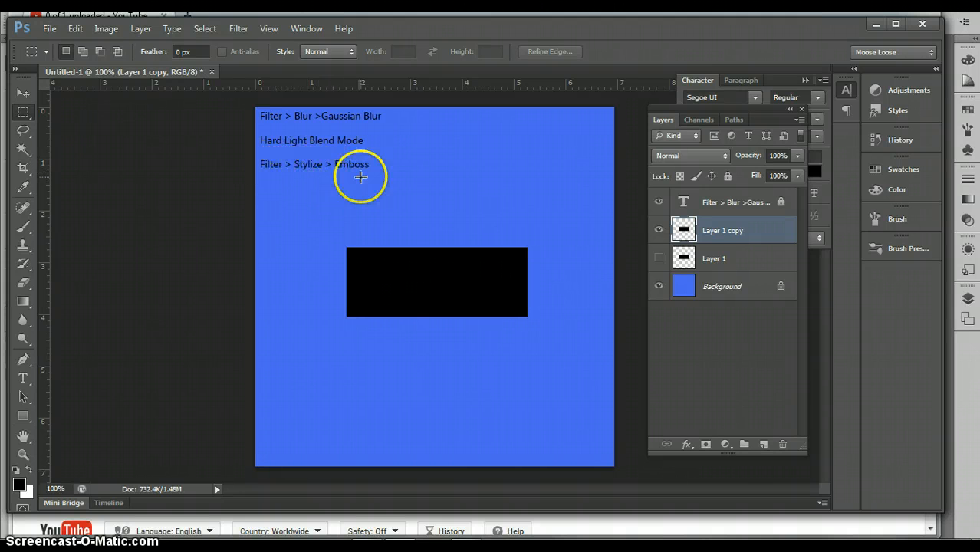
click(727, 225)
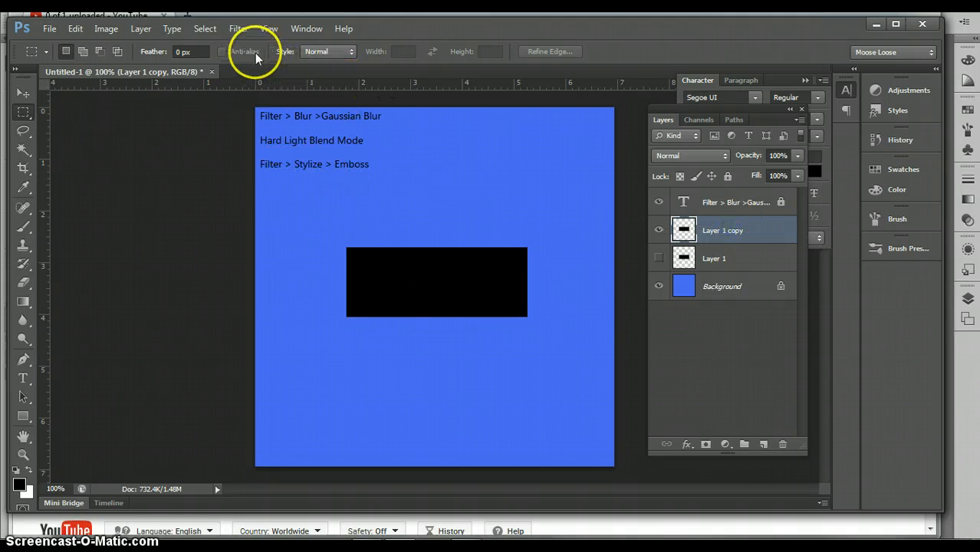
Step: Apply a Gaussian Blur with a radius of 1.0 pixel to the copied rectangle layer
click(240, 30)
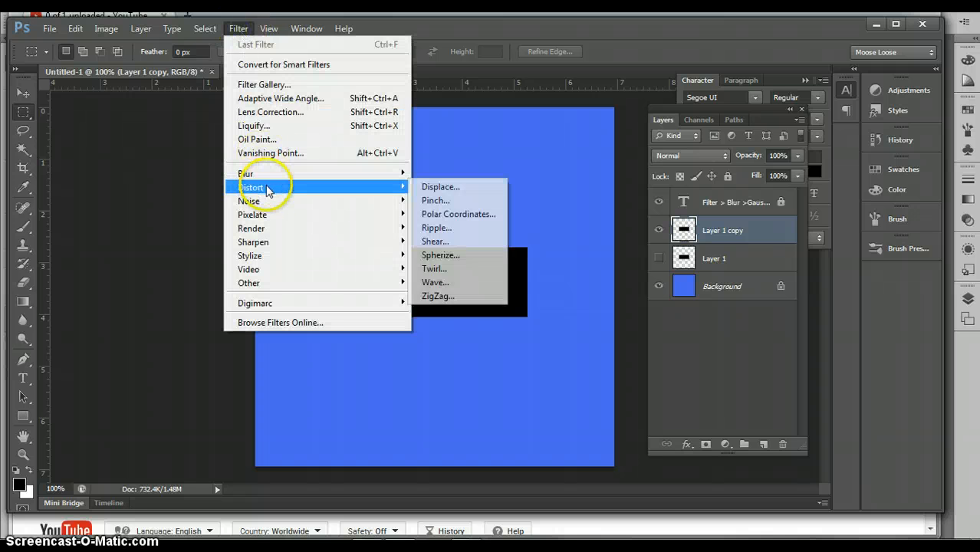
mouse_move(247, 174)
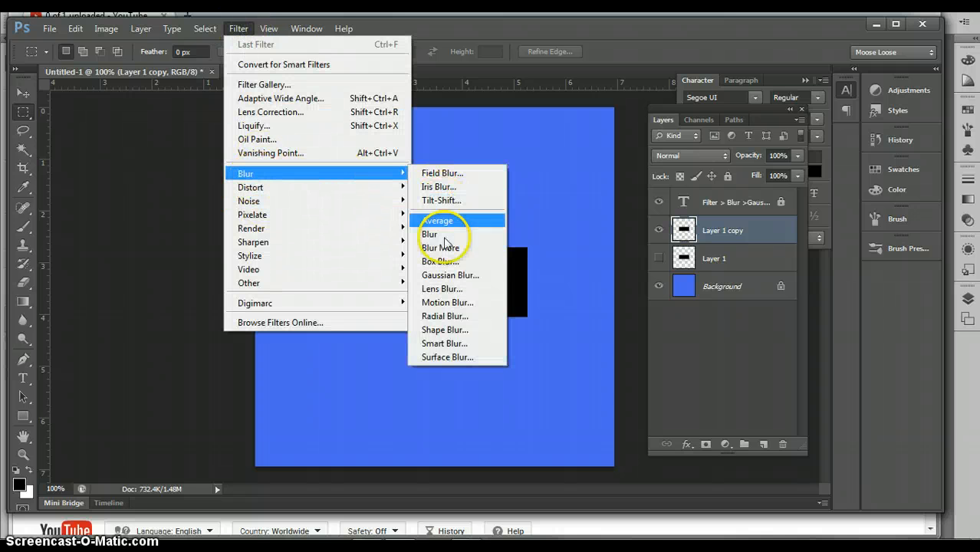
click(449, 276)
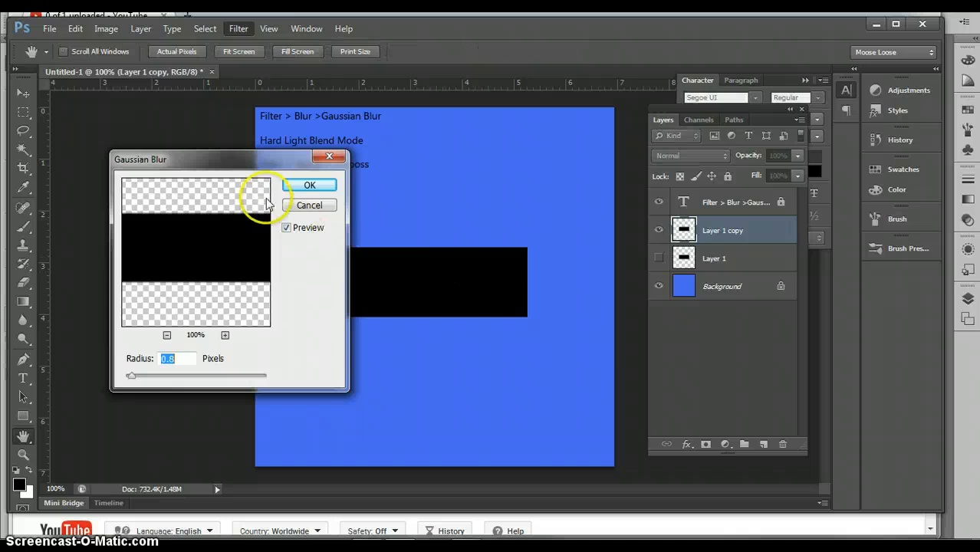
drag(230, 167, 671, 144)
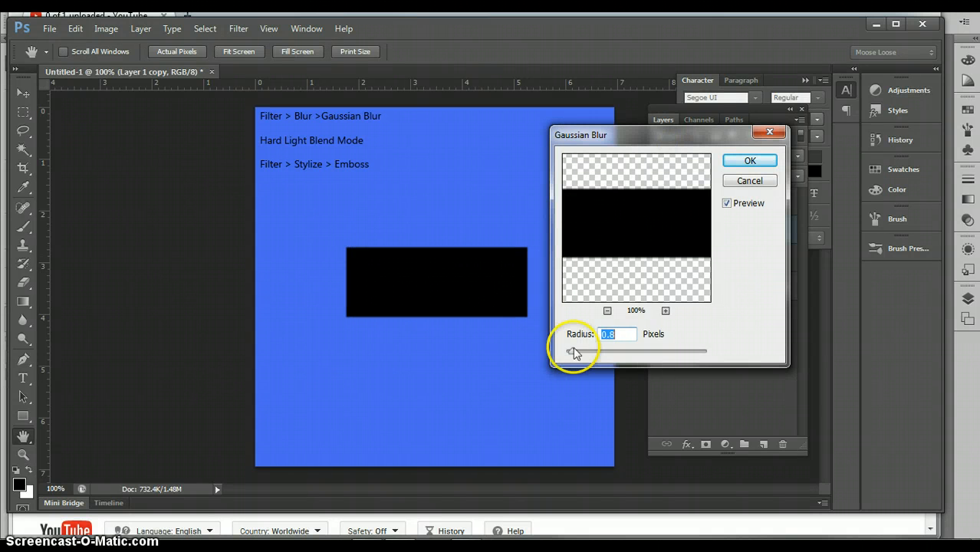
drag(572, 351, 594, 354)
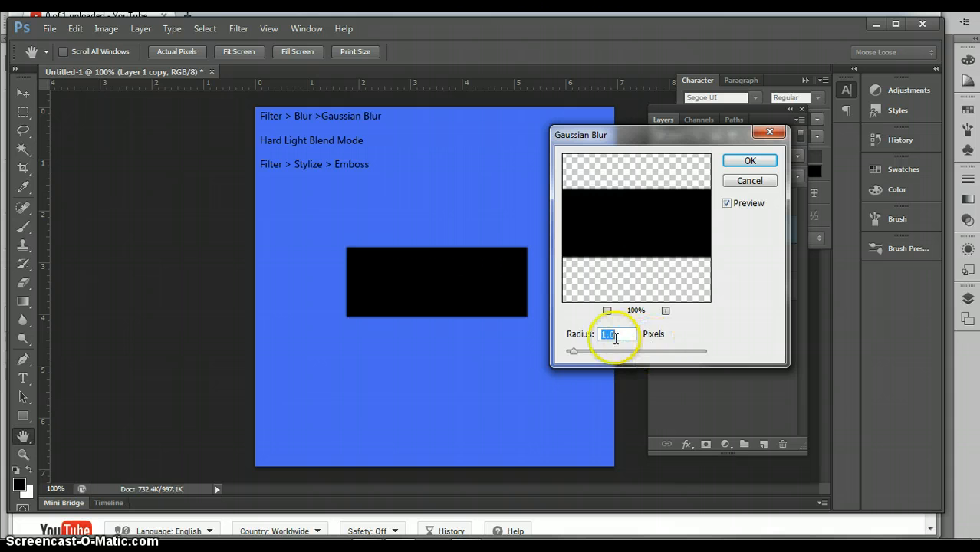
click(749, 160)
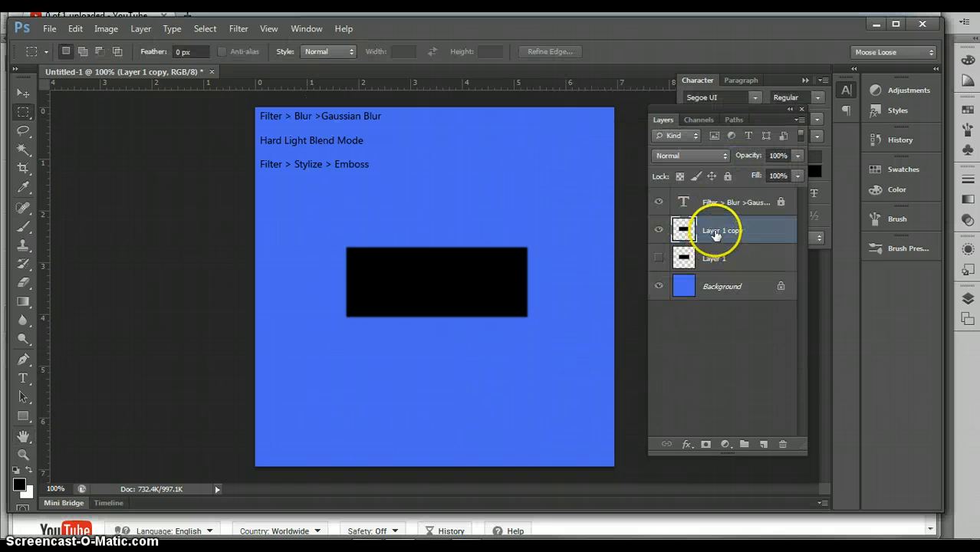
Step: Set the copied layer's blend mode to Hard Light and apply an Emboss filter with height 7 pixels and amount 30%
click(722, 157)
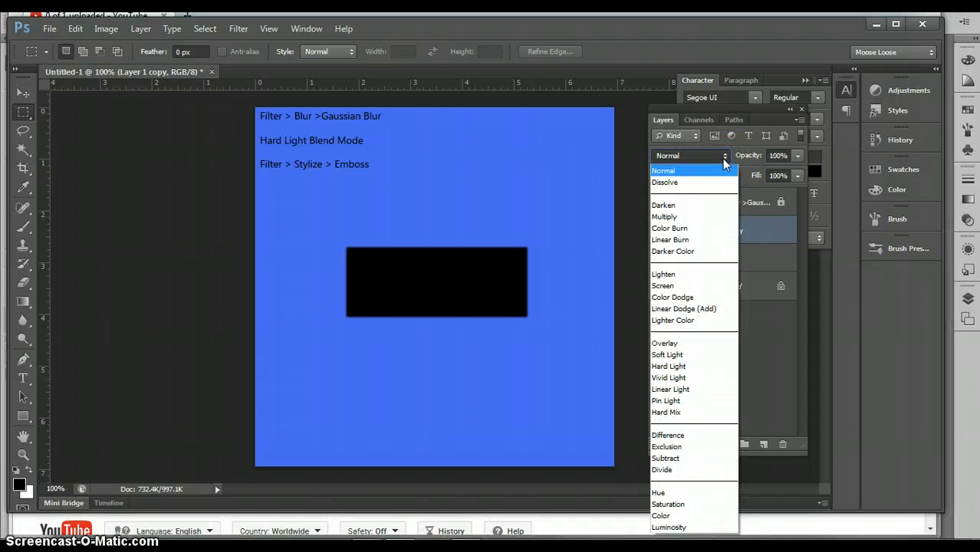
click(669, 366)
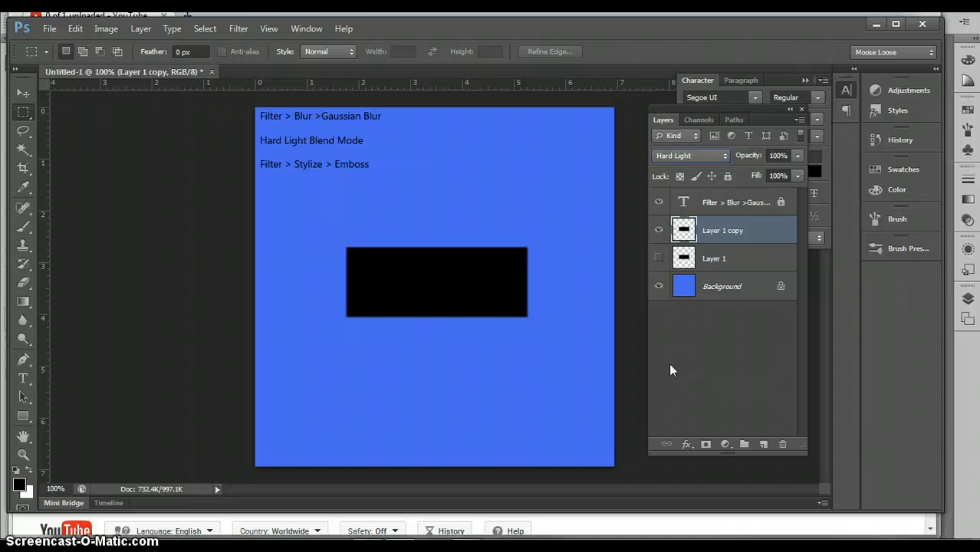
click(236, 32)
mouse_move(272, 263)
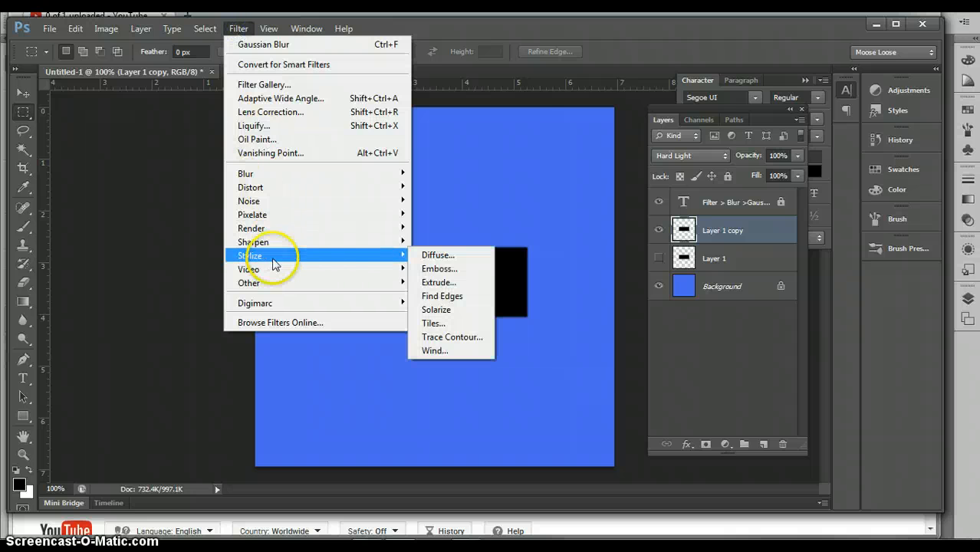
click(429, 269)
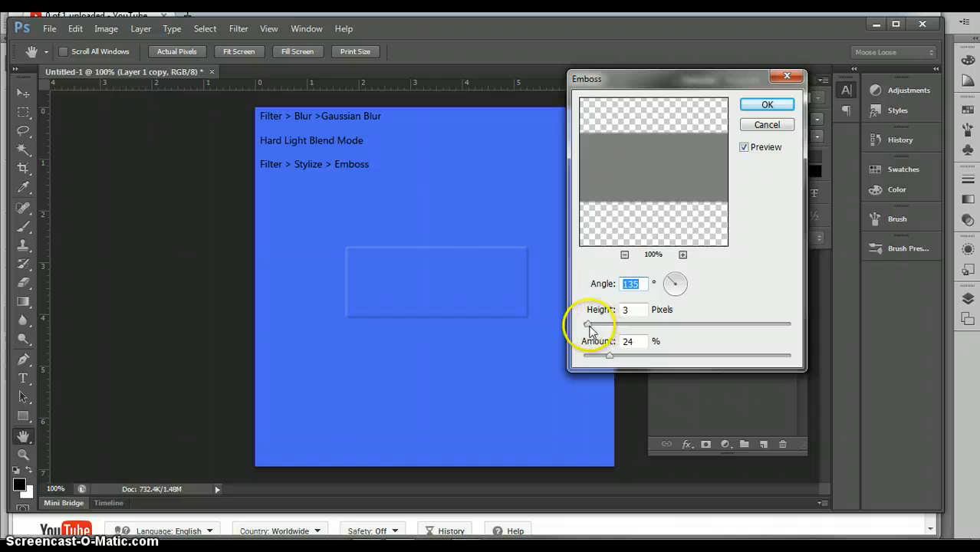
drag(588, 325, 597, 325)
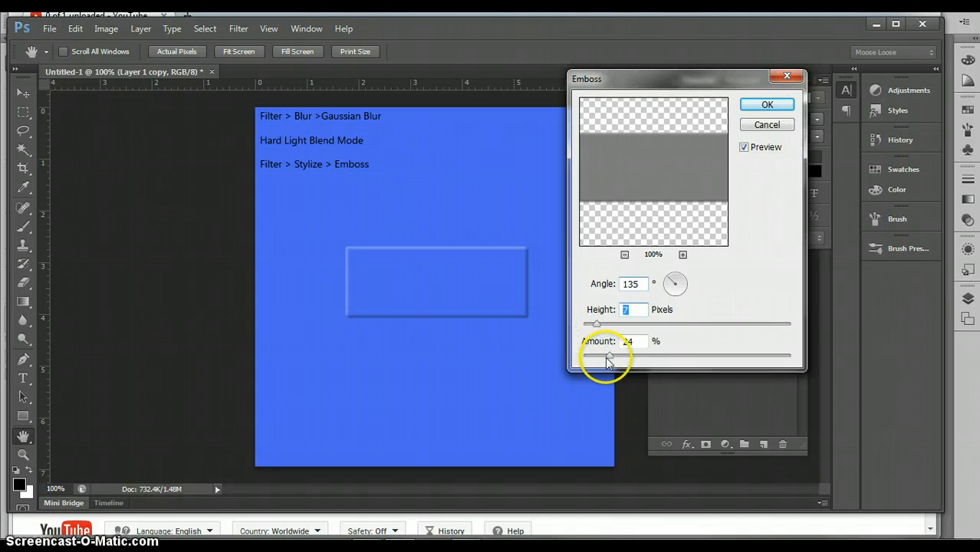
drag(606, 360, 608, 359)
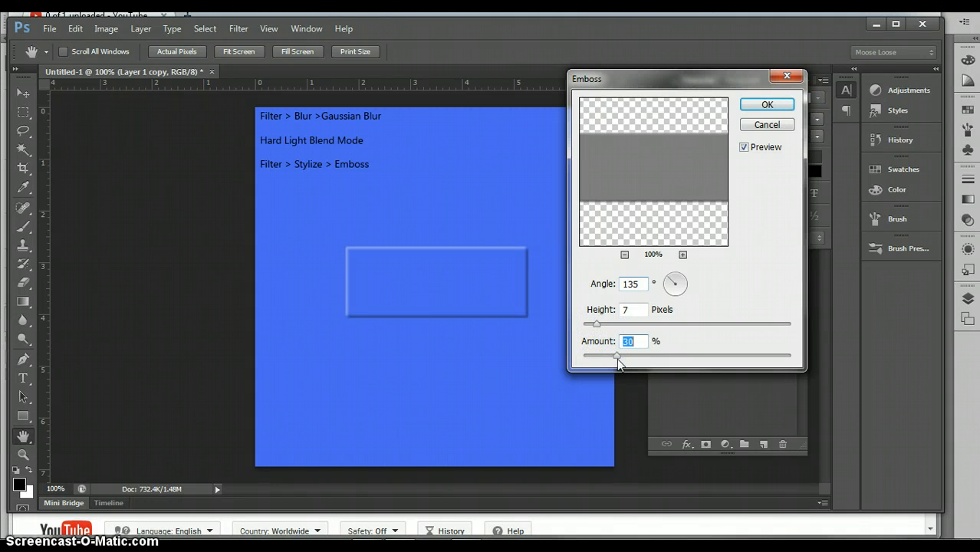
click(754, 105)
click(703, 230)
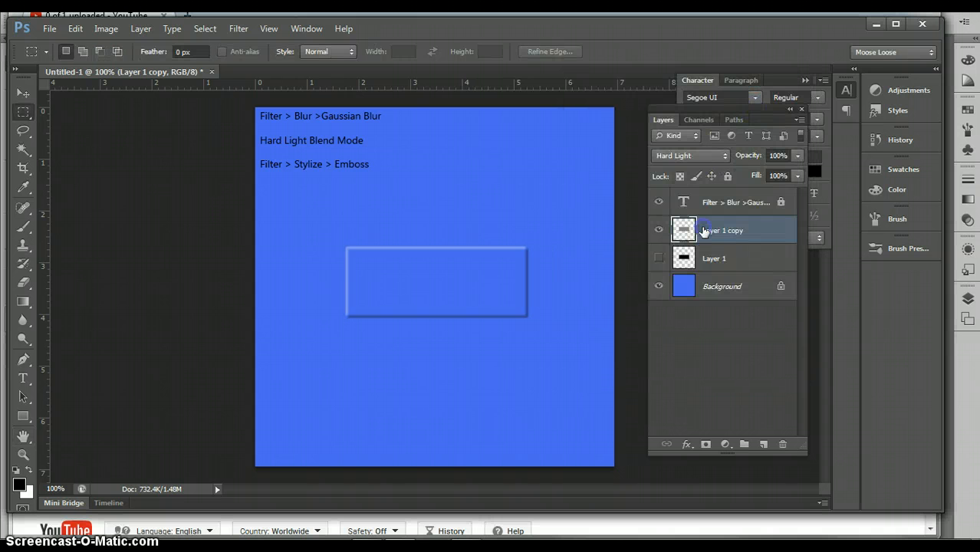
drag(471, 296, 528, 208)
key(ctrl+z)
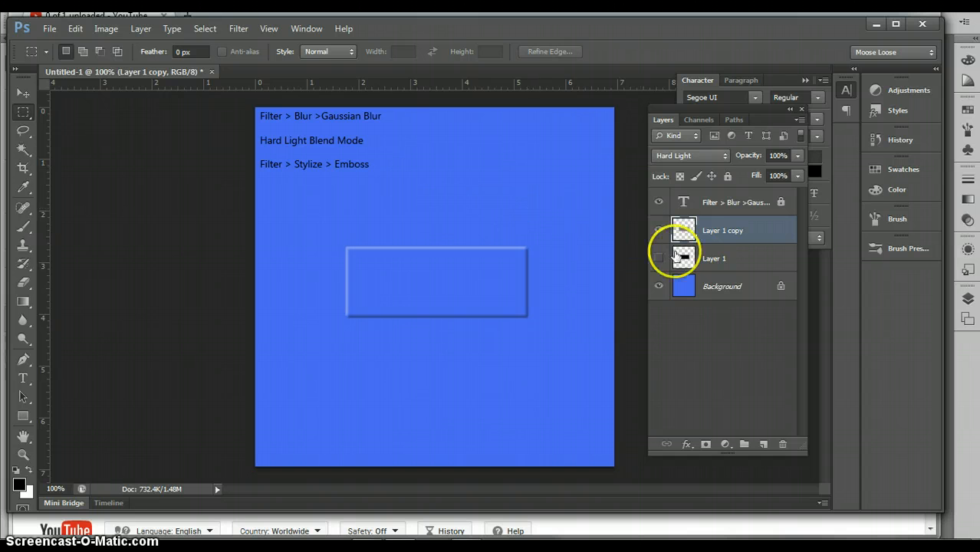
Step: Load the outline of the original black rectangle in Layer 1 as a selection, keep that layer hidden, and invert the selection
click(658, 260)
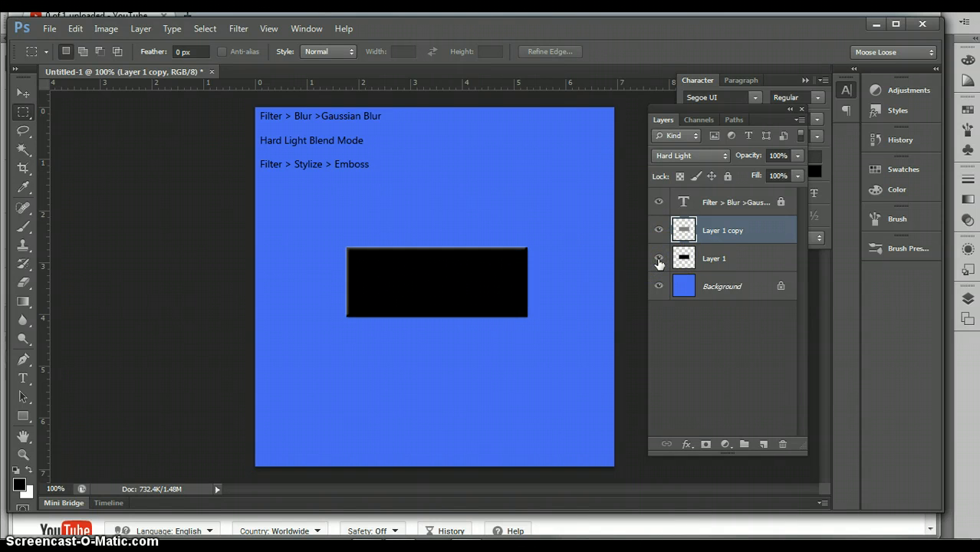
click(657, 260)
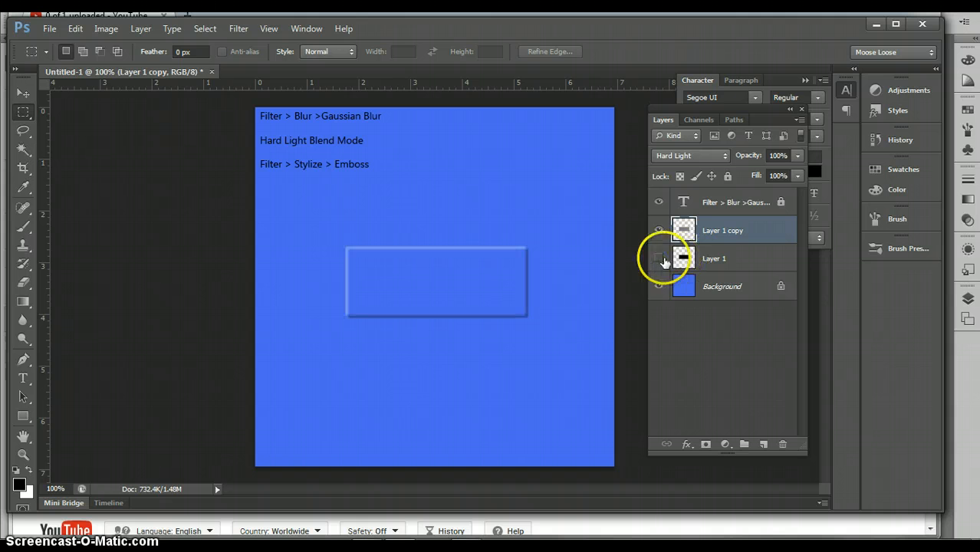
click(658, 260)
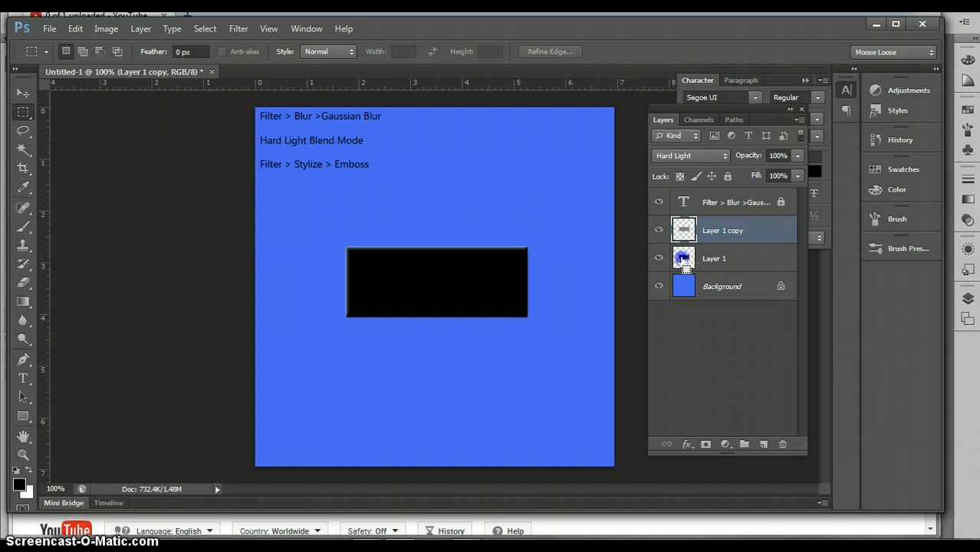
ctrl+click(683, 259)
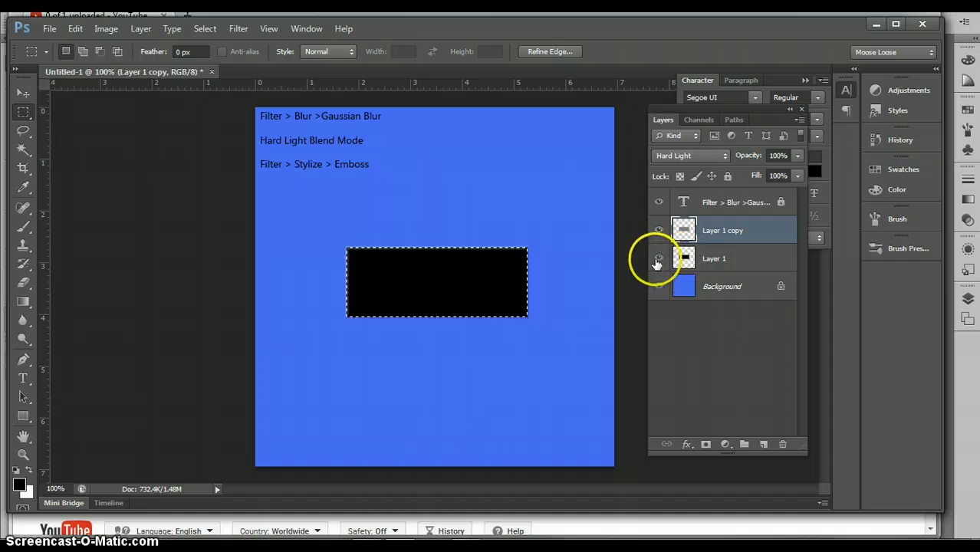
click(658, 259)
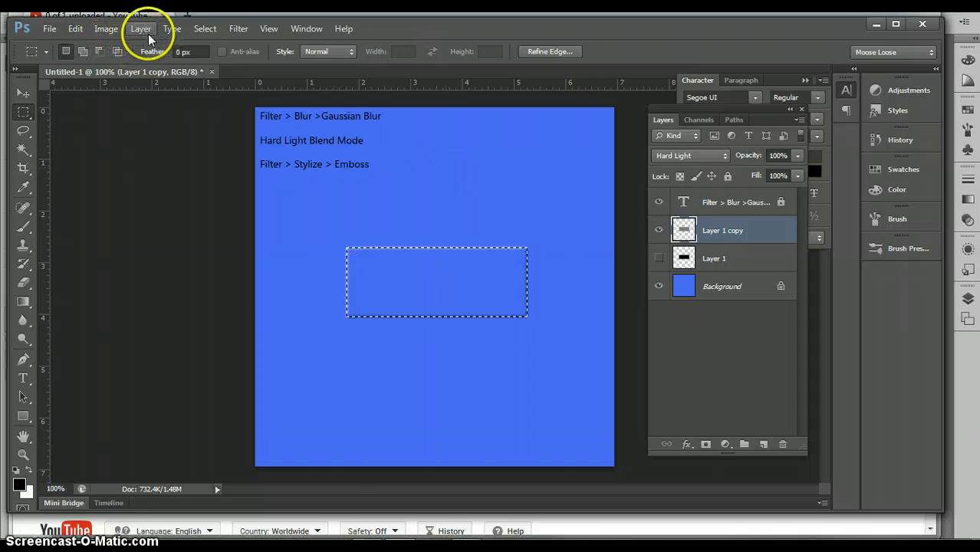
click(207, 31)
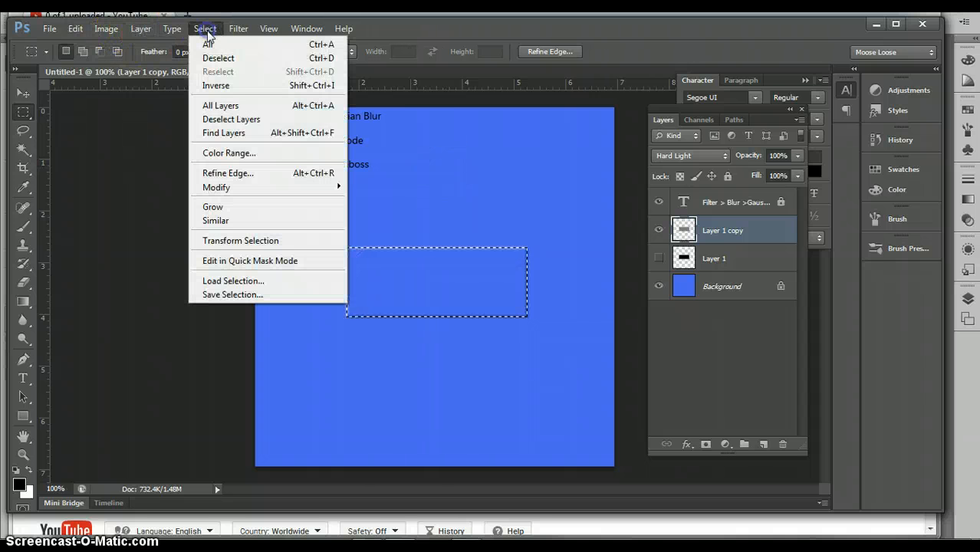
click(216, 85)
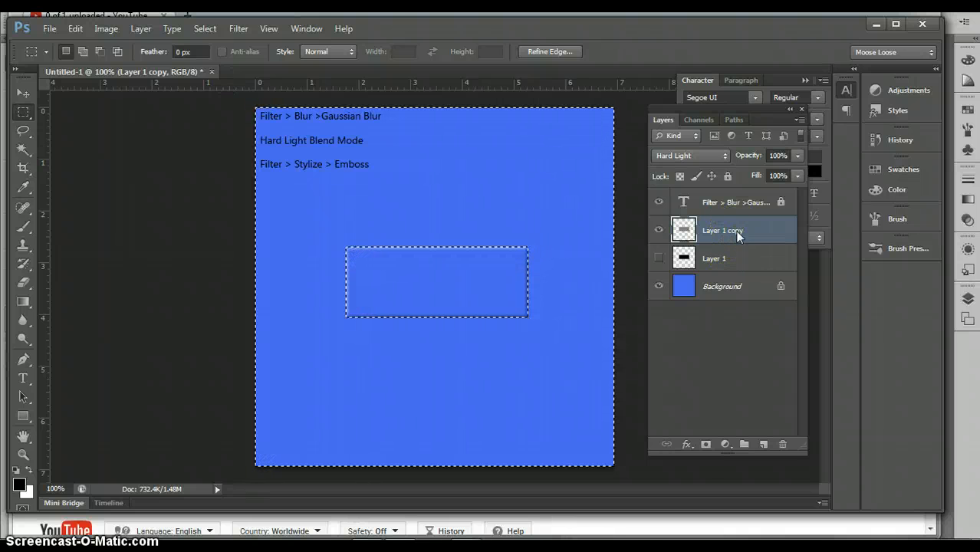
Step: Clear the selection and move the embossed rectangle to the upper-right corner of the canvas
key(ctrl+d)
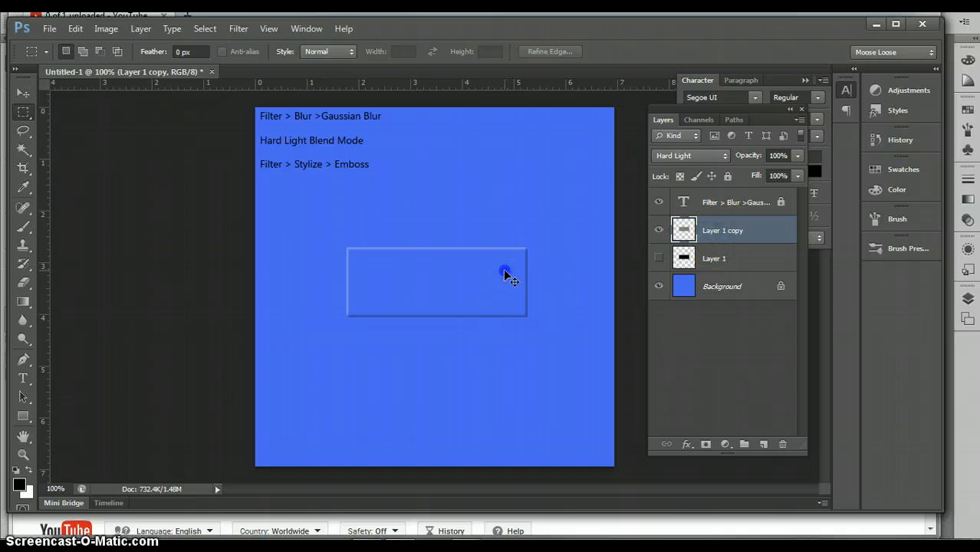
drag(505, 276, 575, 146)
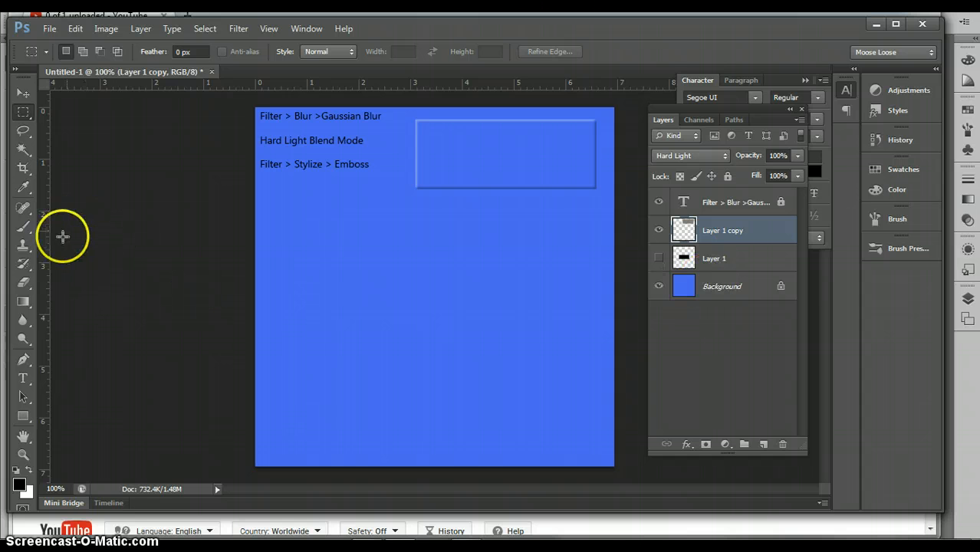
Step: Add the text "MOOSE LOOSE" in black 14 pt Segoe UI around the middle of the blue canvas
click(23, 378)
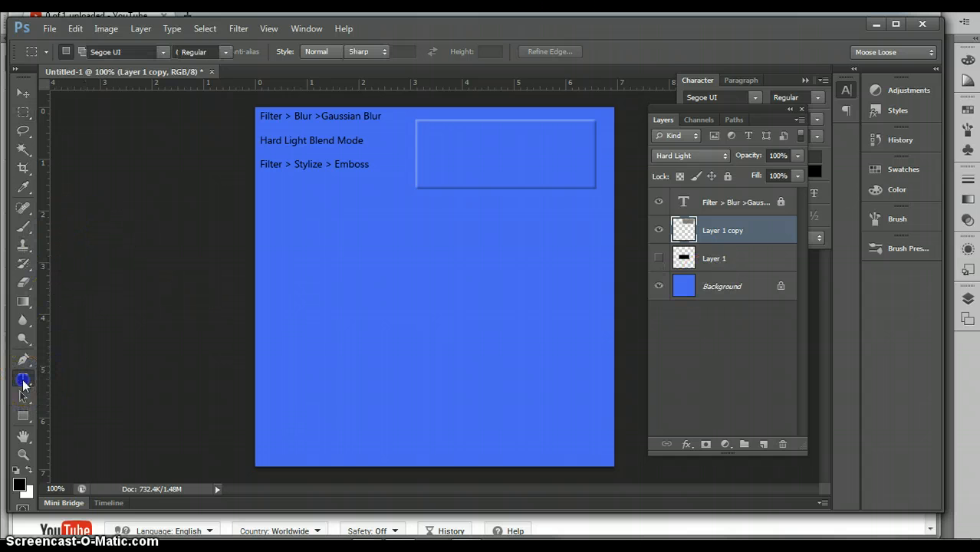
click(330, 305)
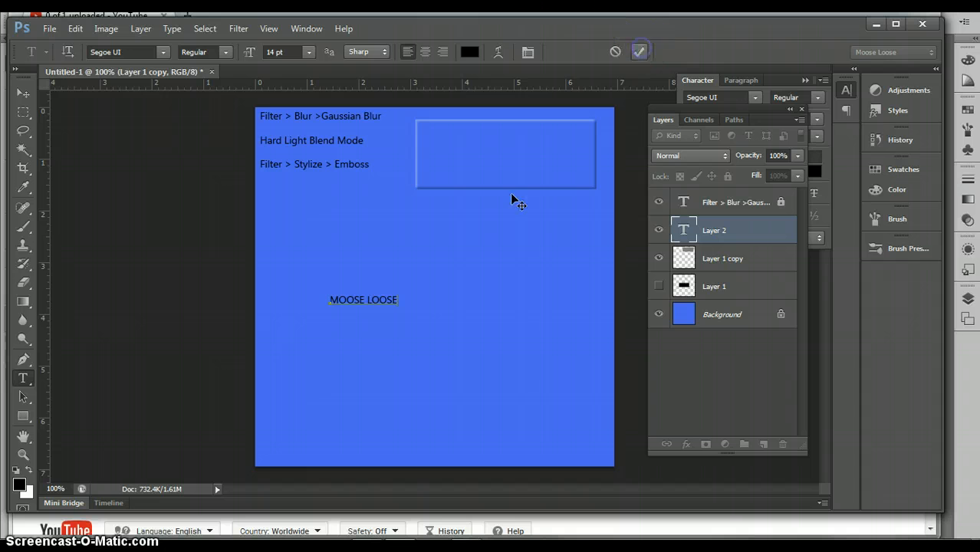
key(ctrl+t)
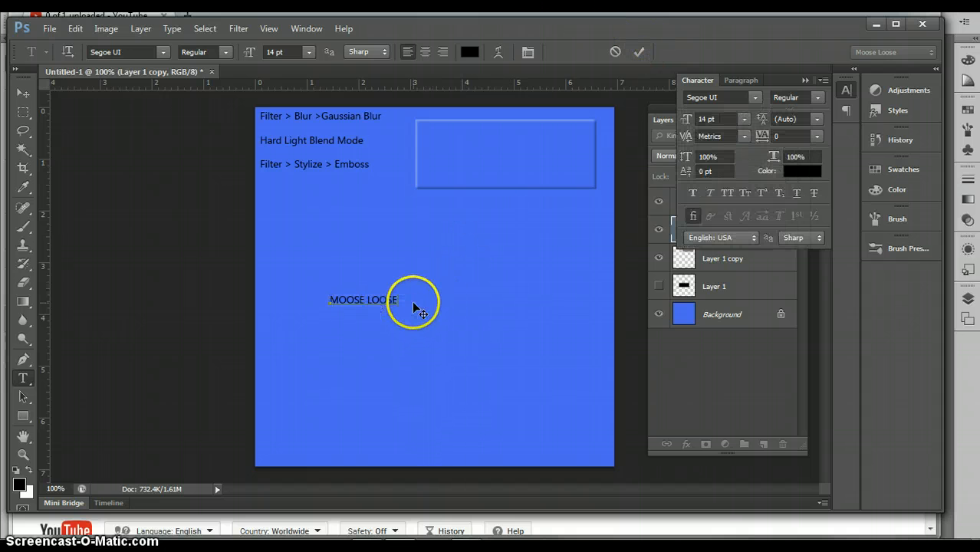
key(ctrl+a)
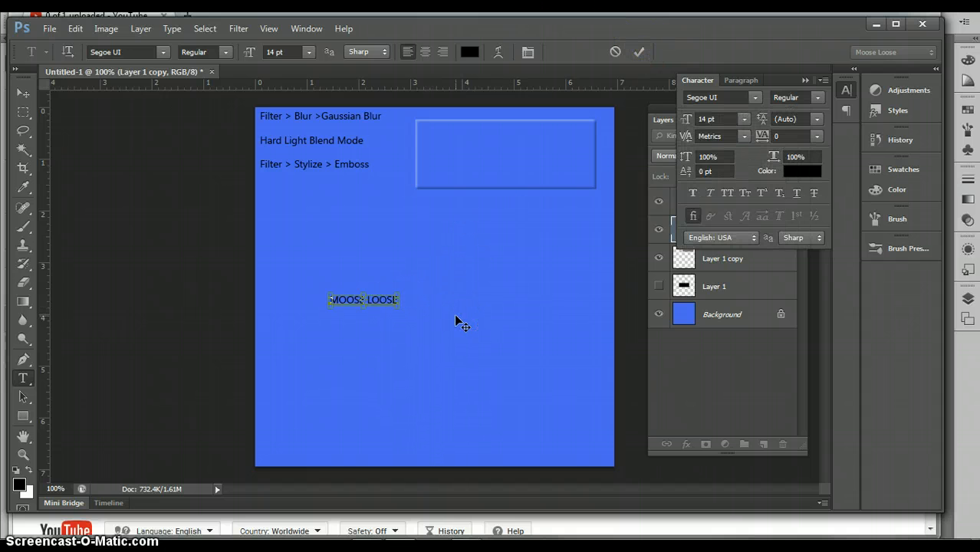
key(ctrl+t)
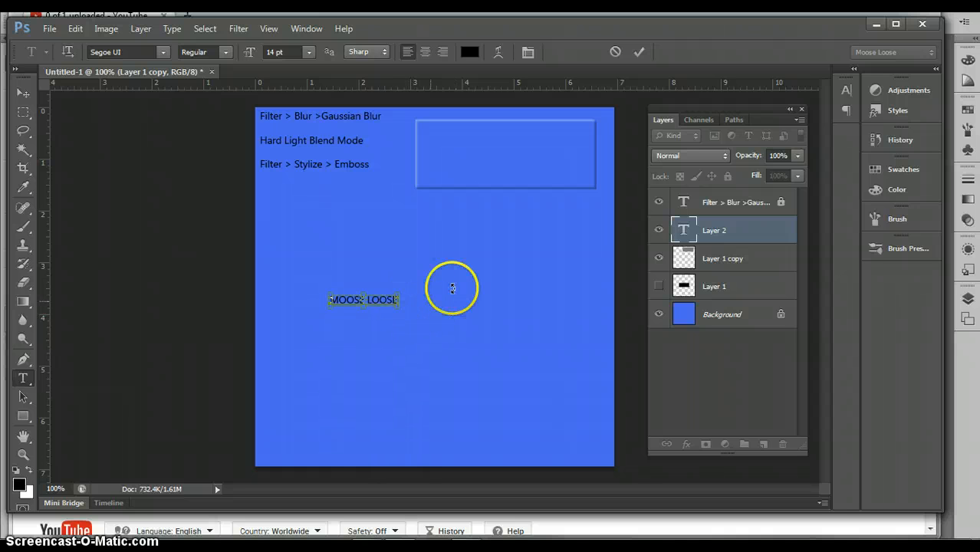
click(639, 54)
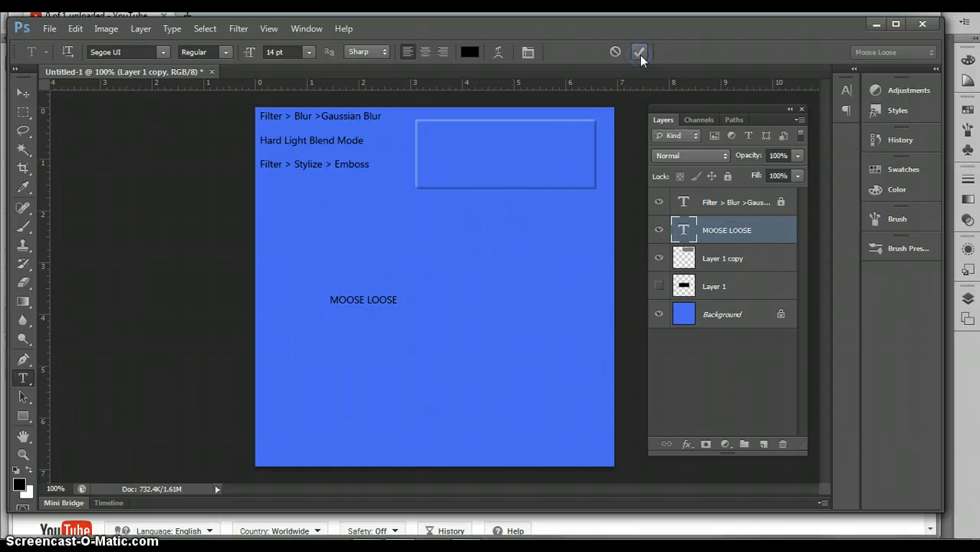
Step: Scale the MOOSE LOOSE text to about 495% width and 500% height so it nearly spans the canvas, and apply the transformation
key(ctrl+t)
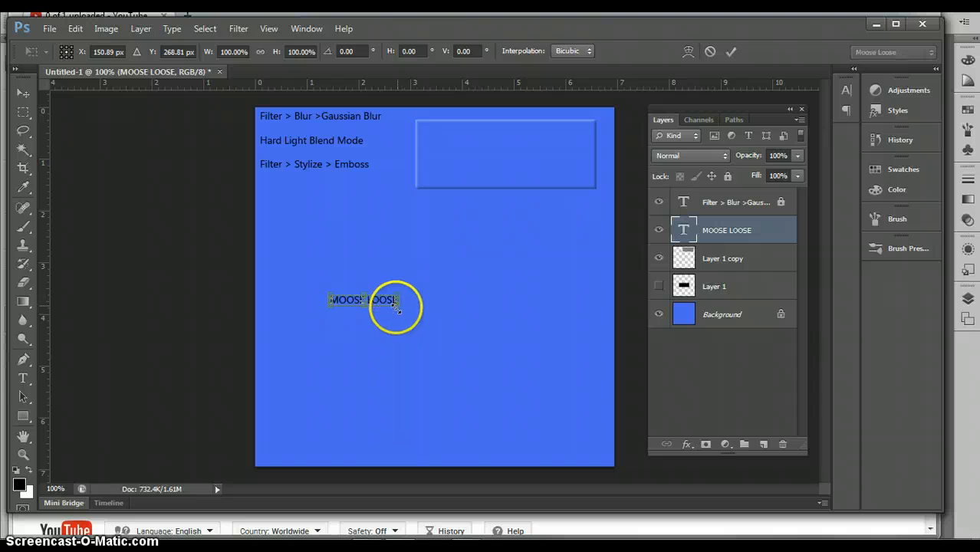
drag(397, 306, 602, 340)
drag(592, 392, 595, 394)
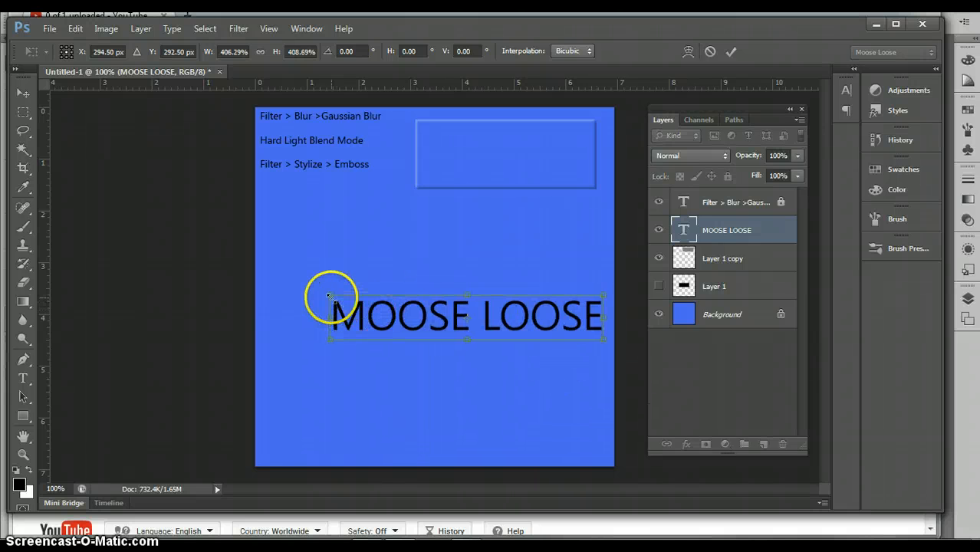
mouse_move(330, 296)
mouse_down()
mouse_move(291, 289)
mouse_move(310, 293)
mouse_up()
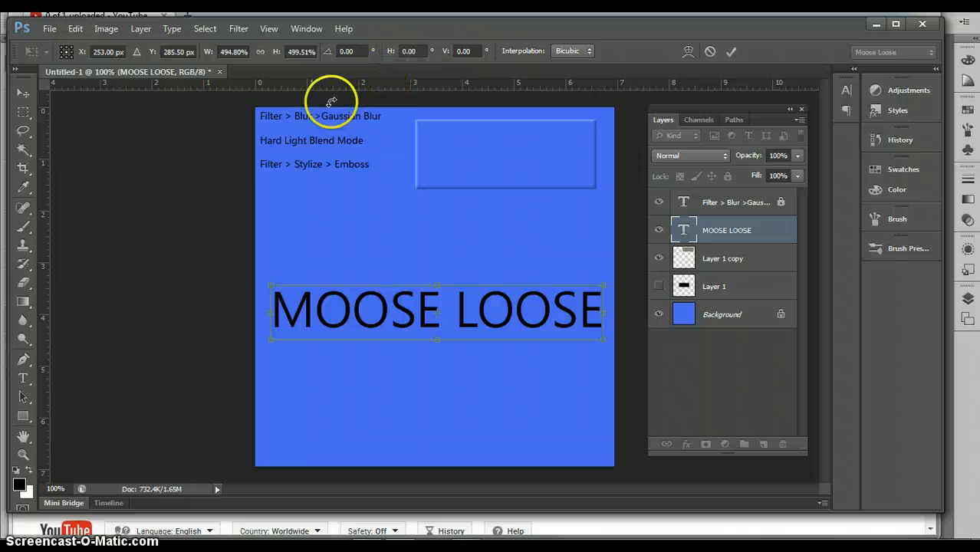
click(24, 112)
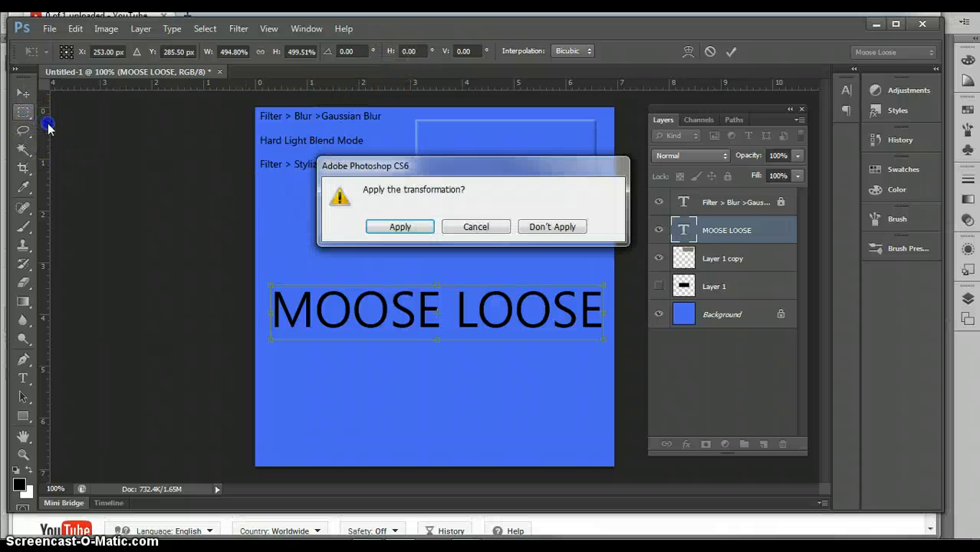
click(399, 227)
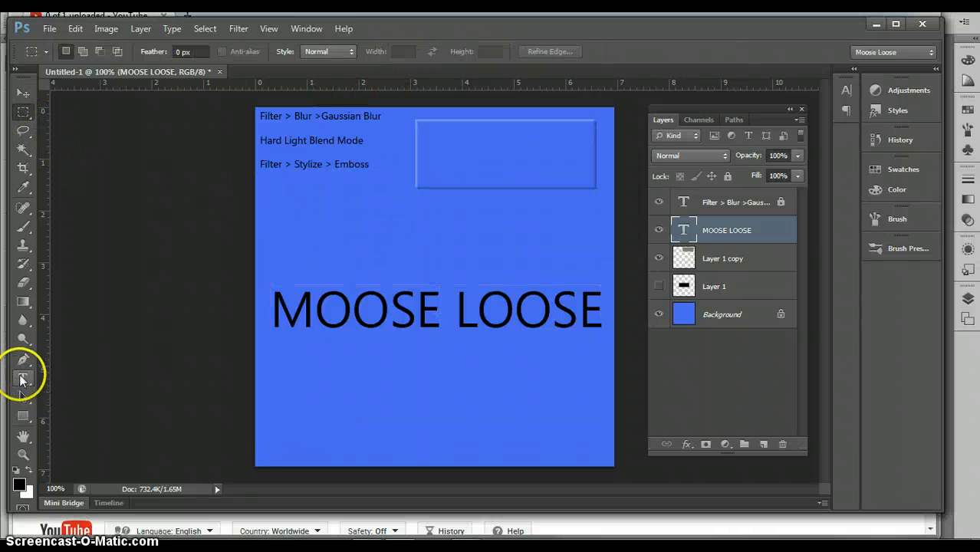
Step: Change the font of the whole MOOSE LOOSE text to Impact
click(20, 377)
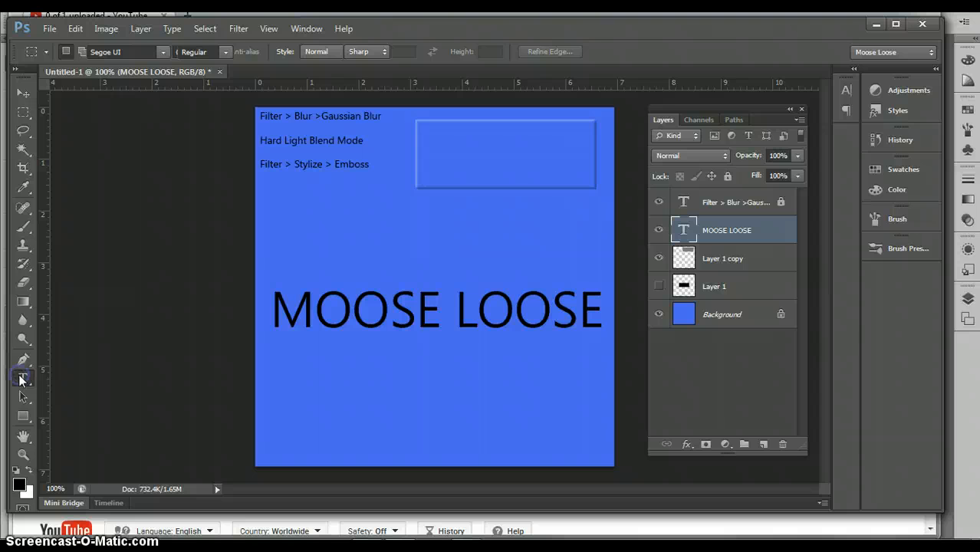
triple_click(385, 308)
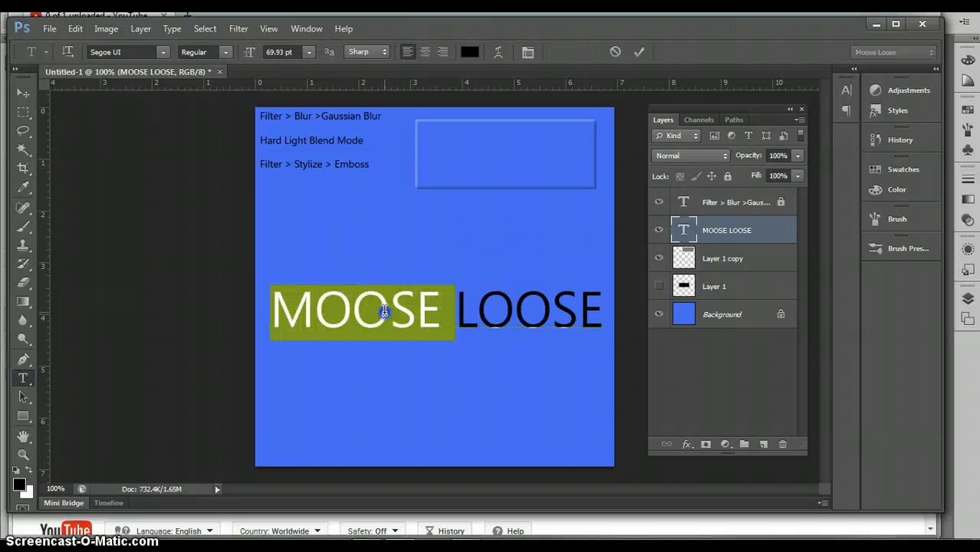
click(163, 50)
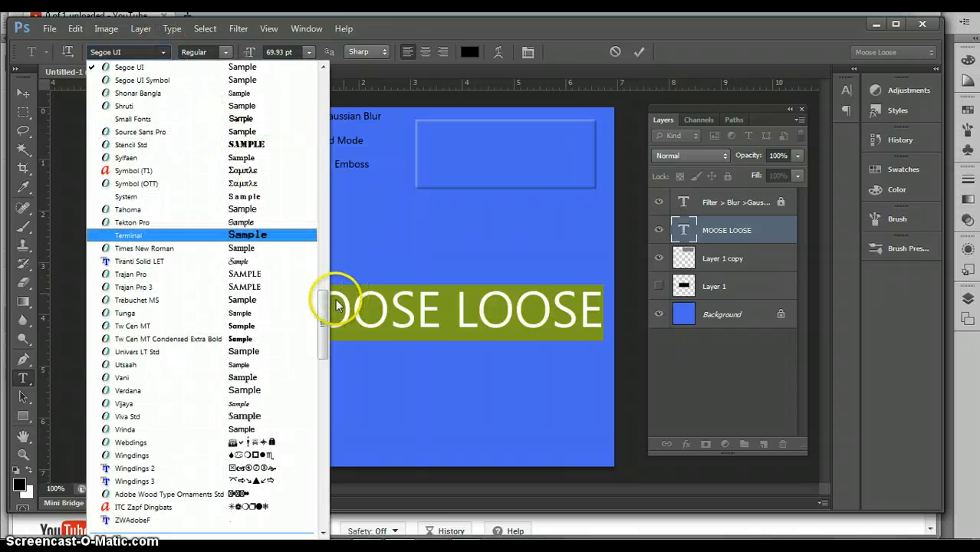
drag(319, 301, 316, 153)
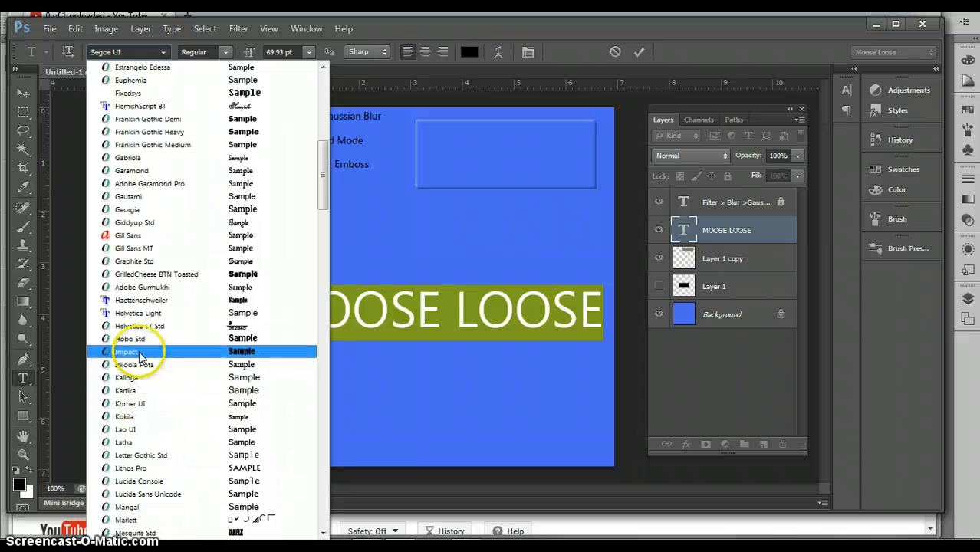
click(127, 352)
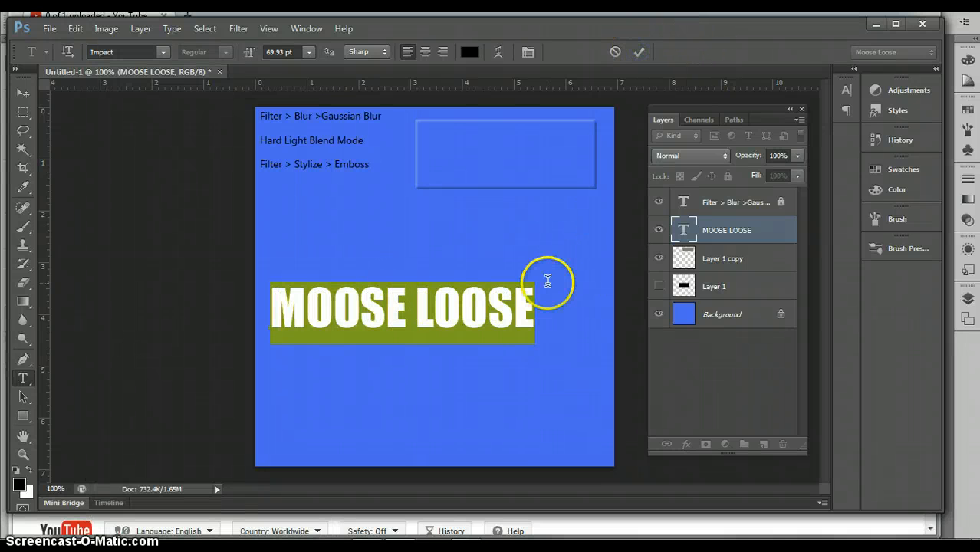
click(641, 52)
Step: Enlarge the MOOSE LOOSE text to about 125% so it spans most of the canvas width again
key(ctrl+t)
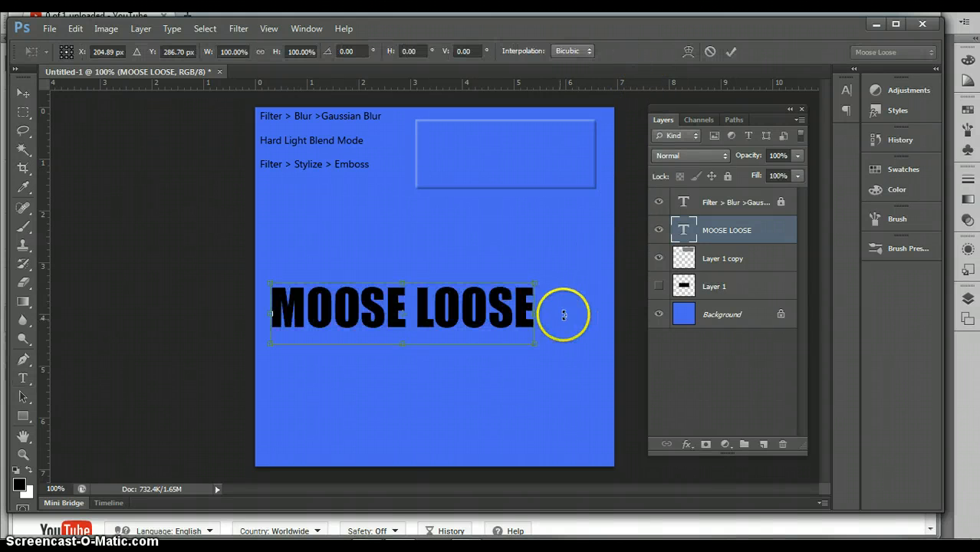
drag(534, 344, 537, 346)
drag(565, 350, 600, 358)
click(715, 31)
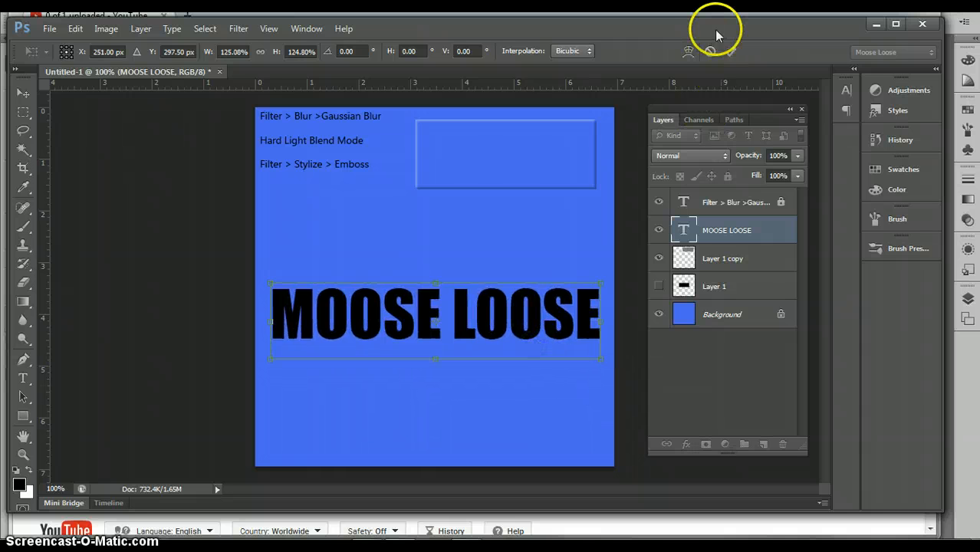
click(731, 52)
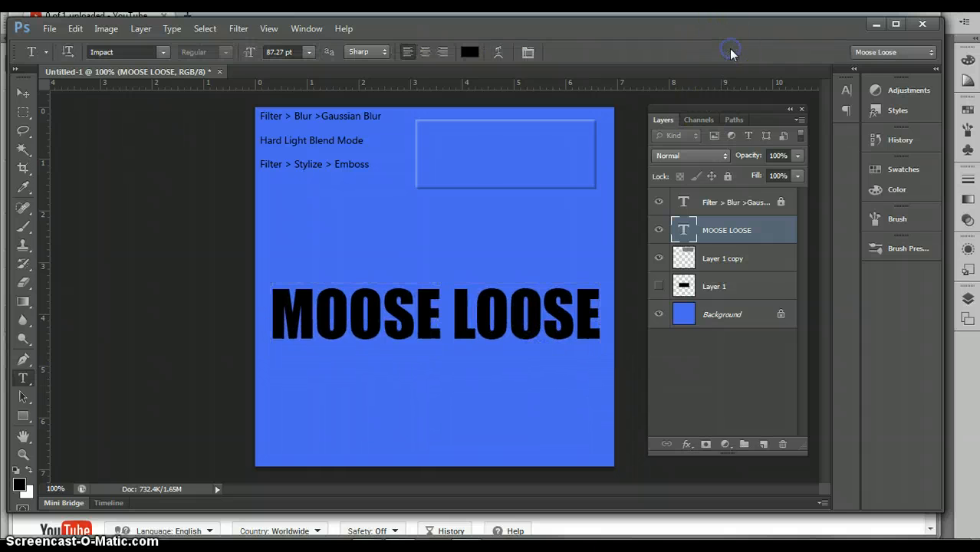
Step: Duplicate the MOOSE LOOSE text layer, hide the original, and rasterize the copy
click(717, 223)
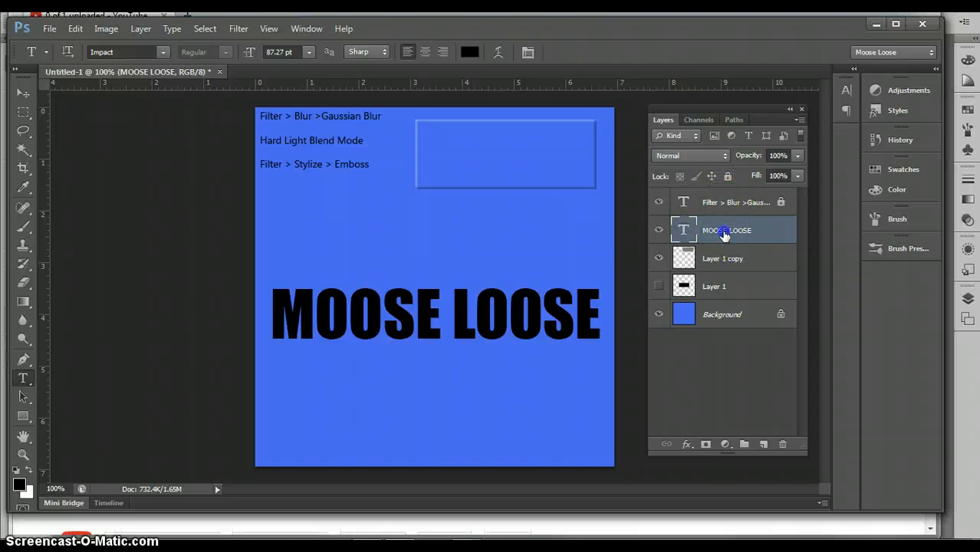
mouse_move(725, 230)
mouse_down()
mouse_move(724, 420)
mouse_move(762, 444)
mouse_up()
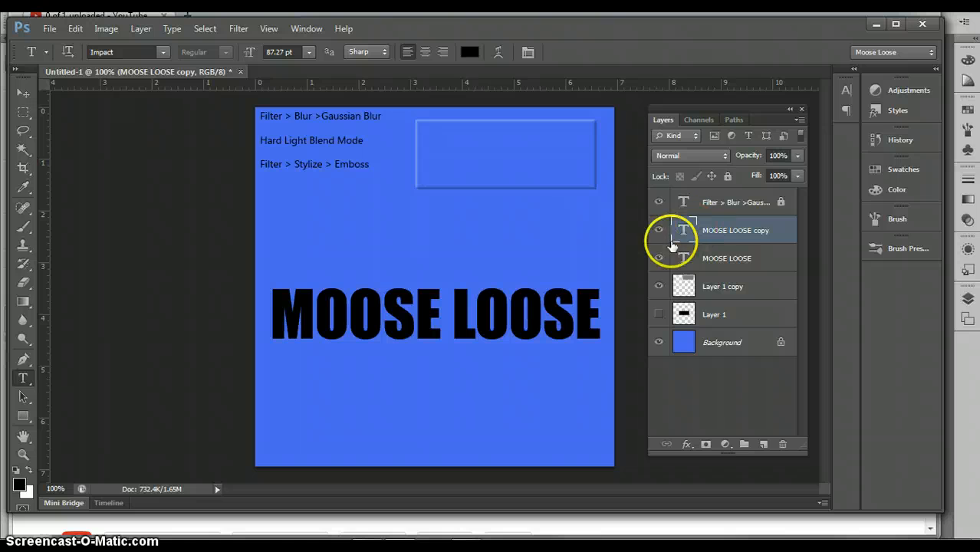
right_click(714, 230)
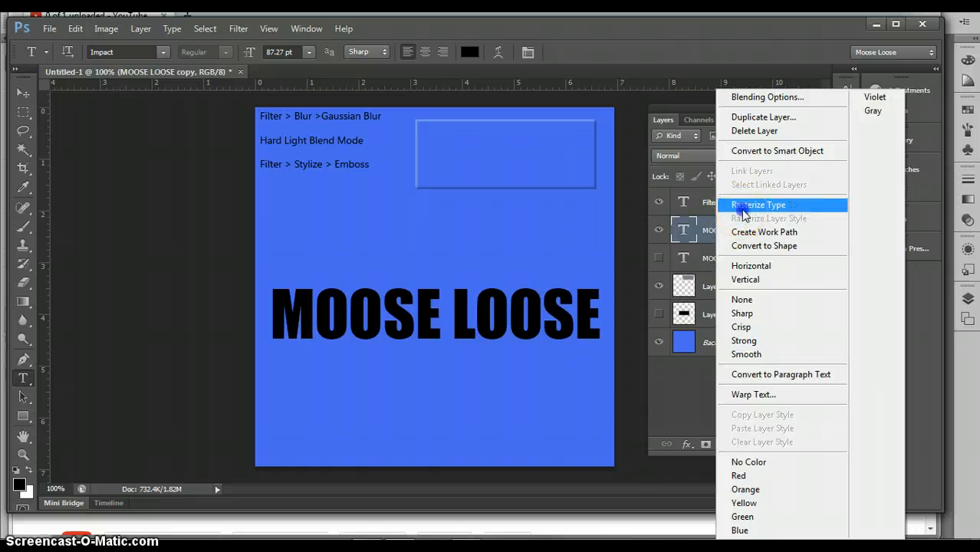
click(742, 207)
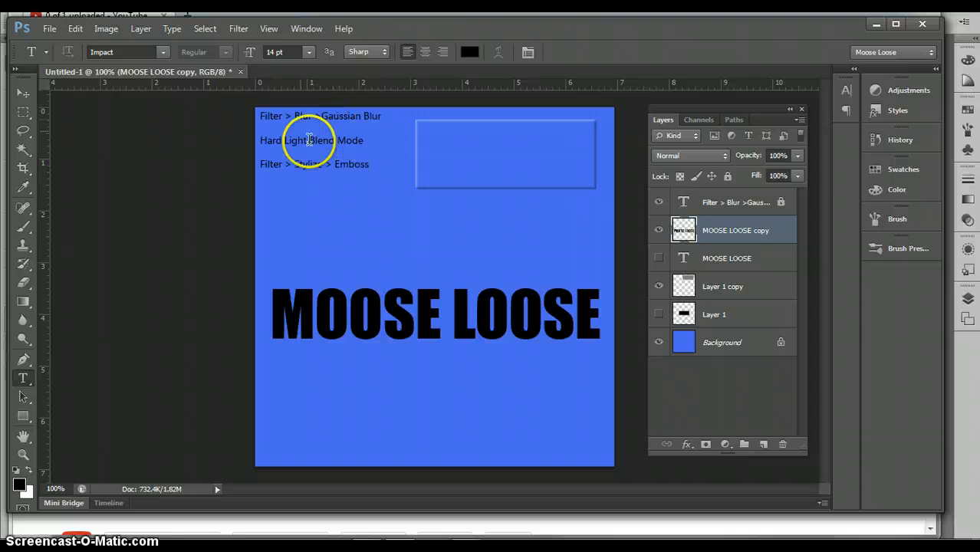
Step: Apply the basic Blur filter to the rasterized MOOSE LOOSE copy
click(246, 29)
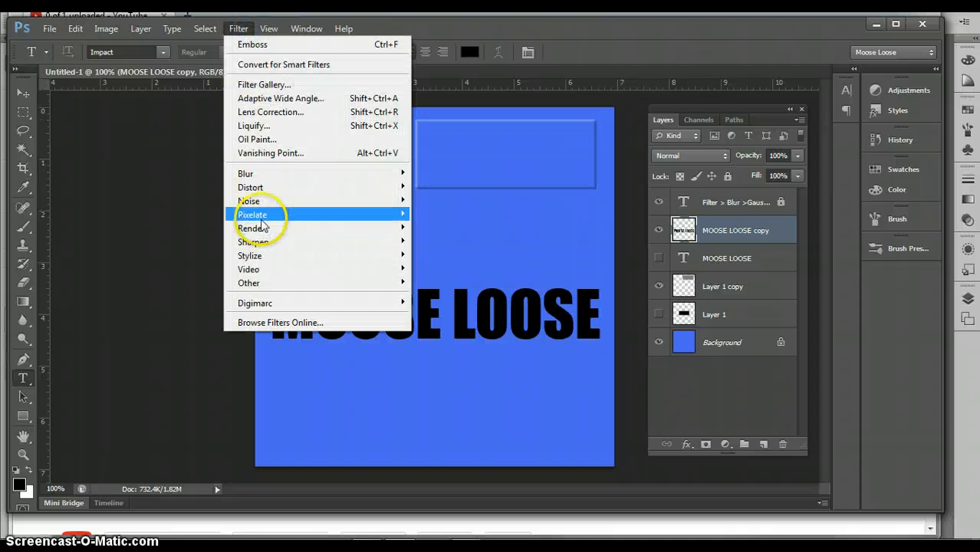
mouse_move(250, 174)
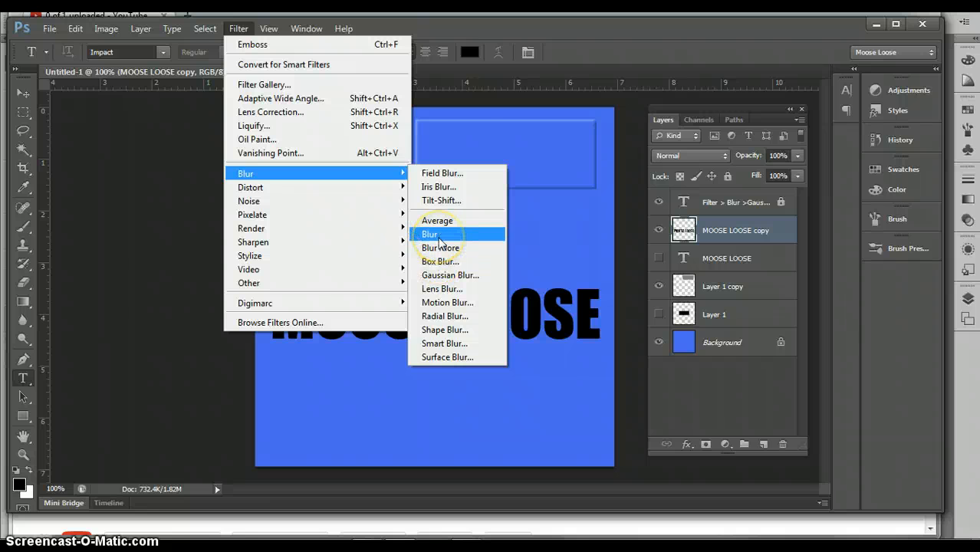
click(437, 236)
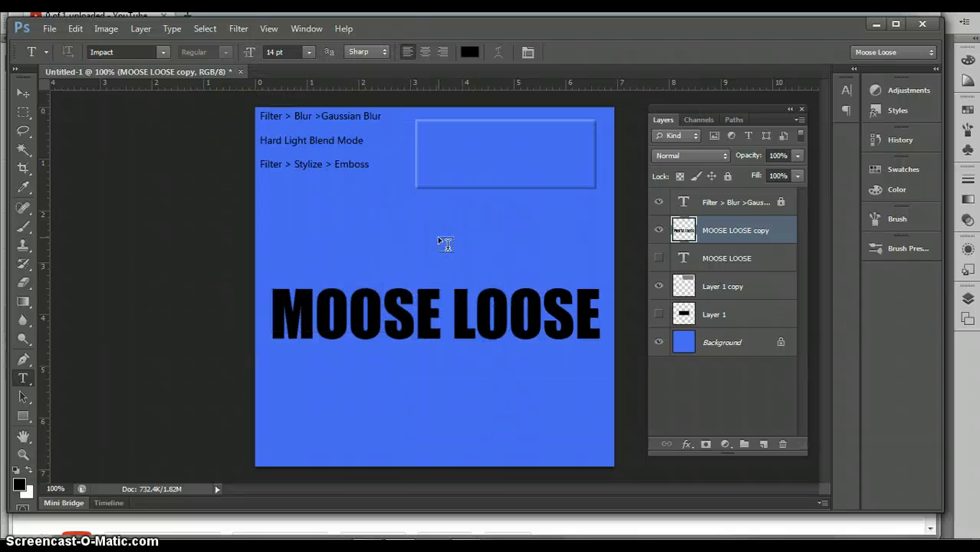
click(435, 228)
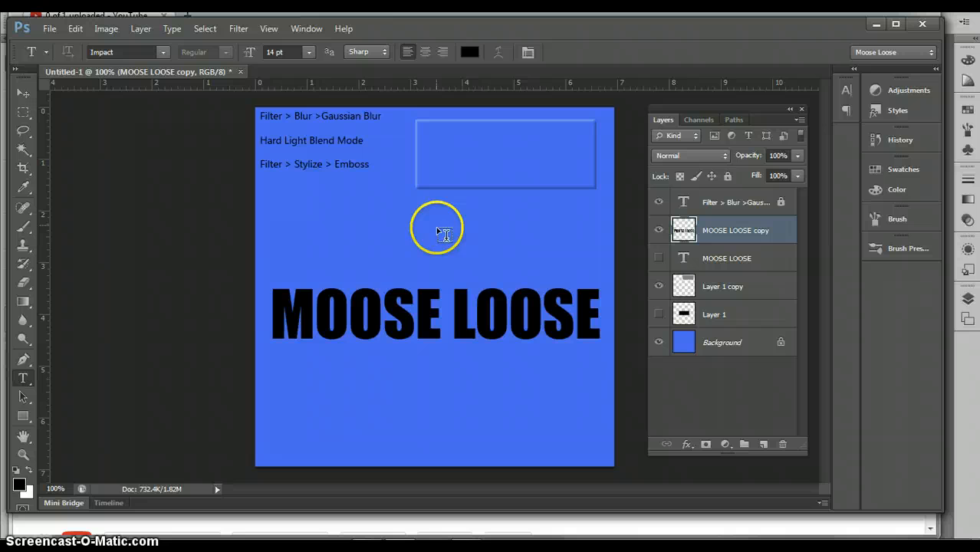
Step: Apply a Gaussian Blur to the MOOSE LOOSE copy with the radius already set in the filter
click(237, 30)
mouse_move(367, 179)
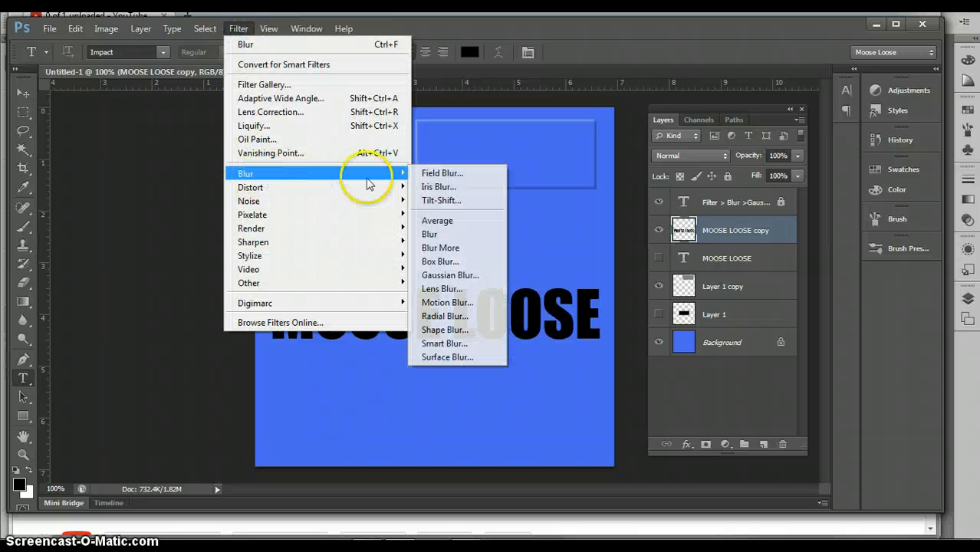
click(450, 274)
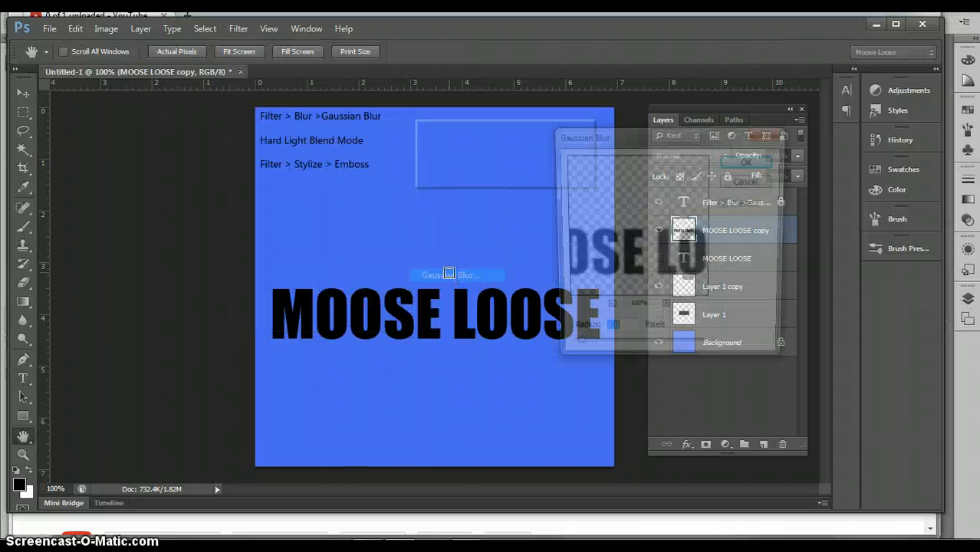
click(741, 164)
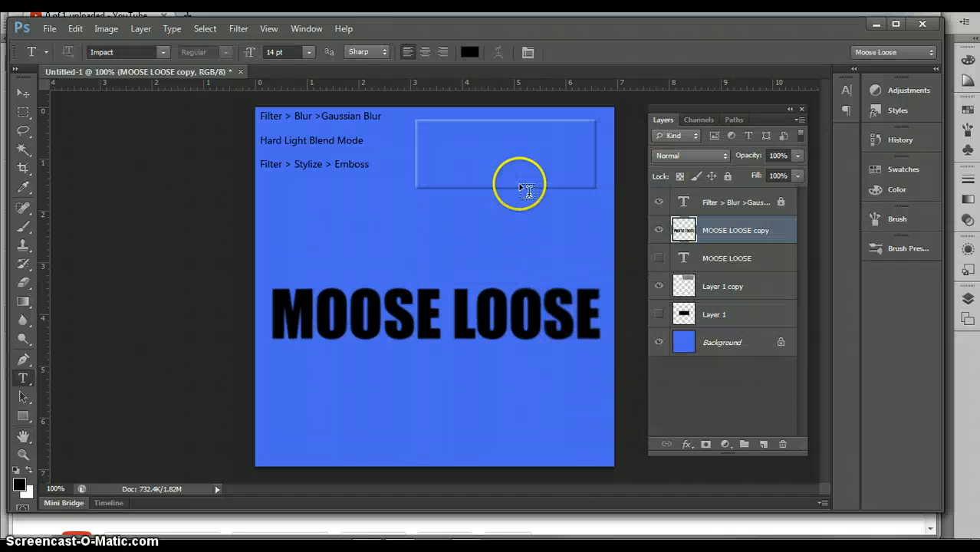
Step: Set the MOOSE LOOSE copy to Hard Light blending and apply the Emboss filter with height 6 pixels and amount 41%
click(718, 154)
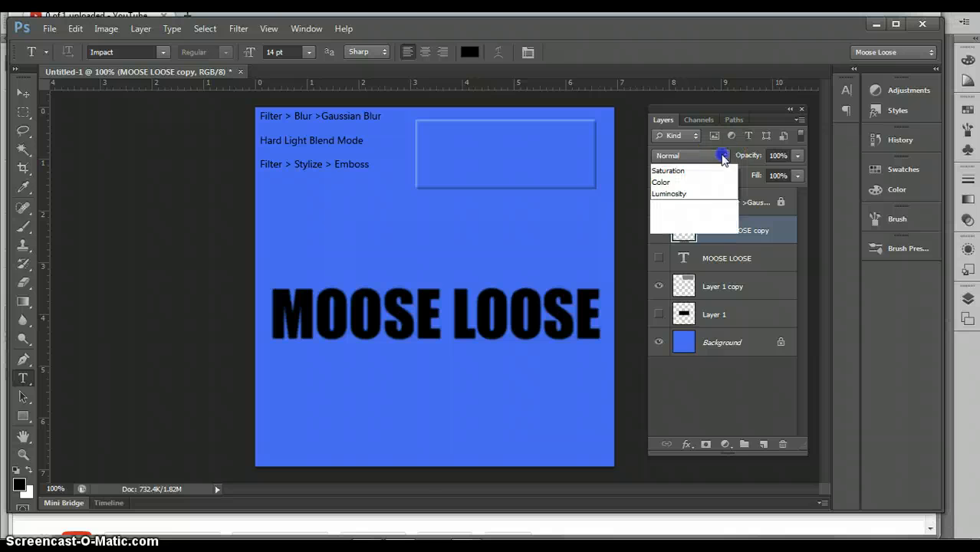
click(679, 367)
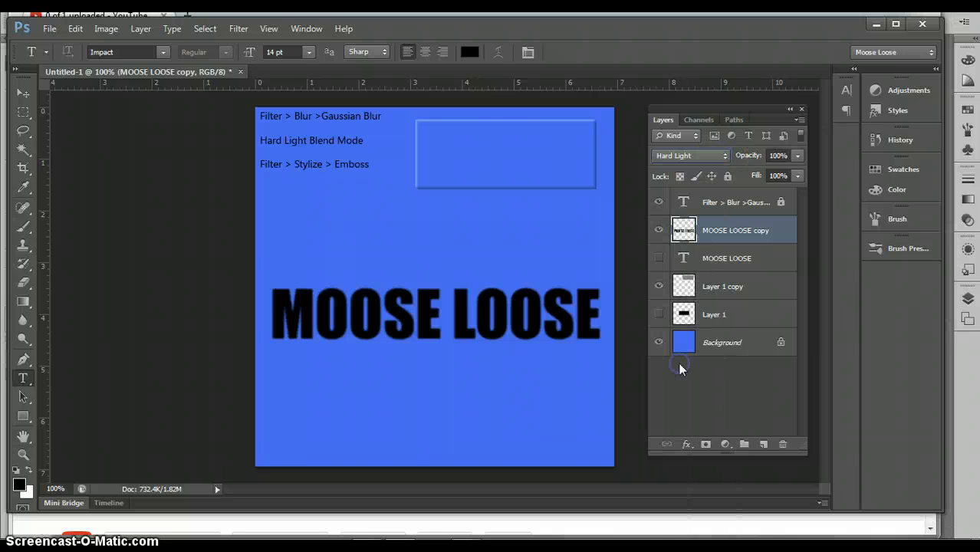
click(236, 29)
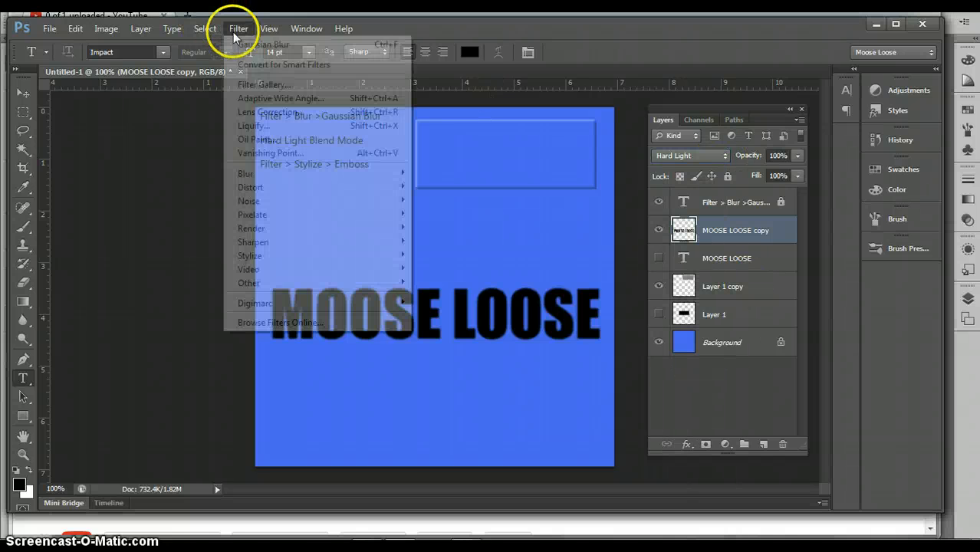
mouse_move(383, 257)
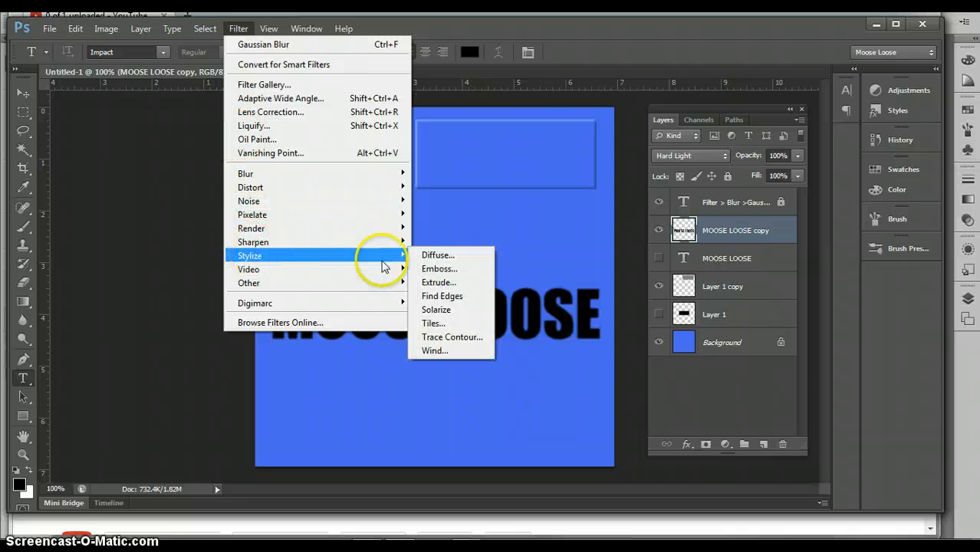
click(433, 270)
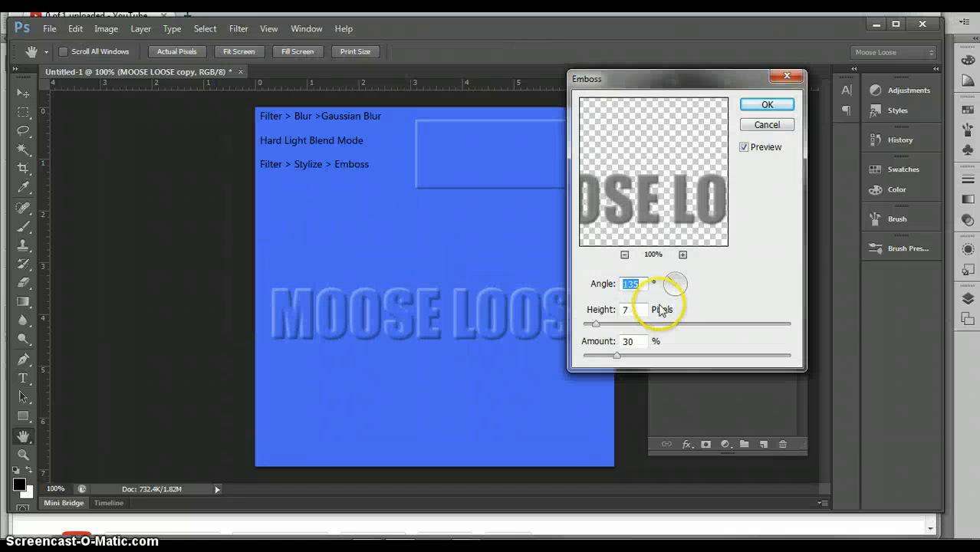
drag(595, 324, 597, 325)
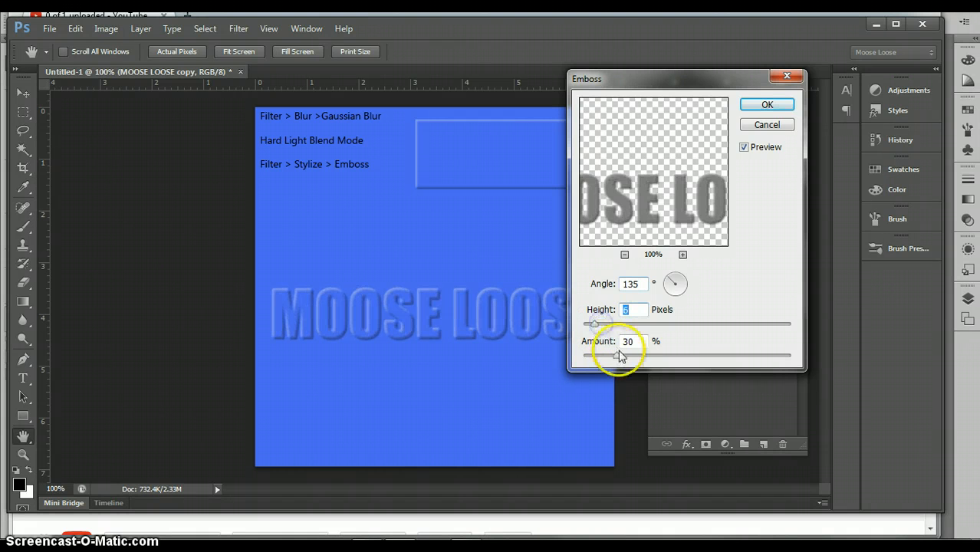
click(617, 357)
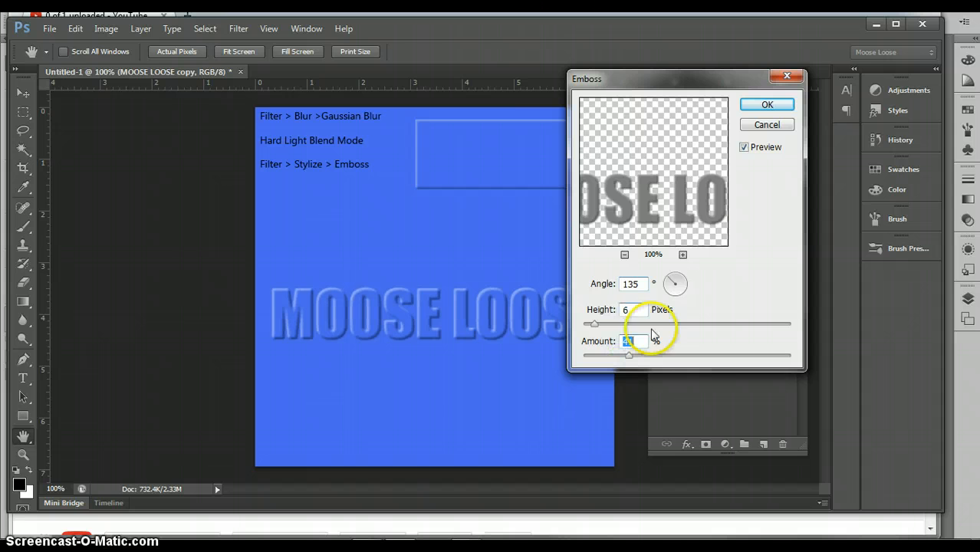
click(770, 104)
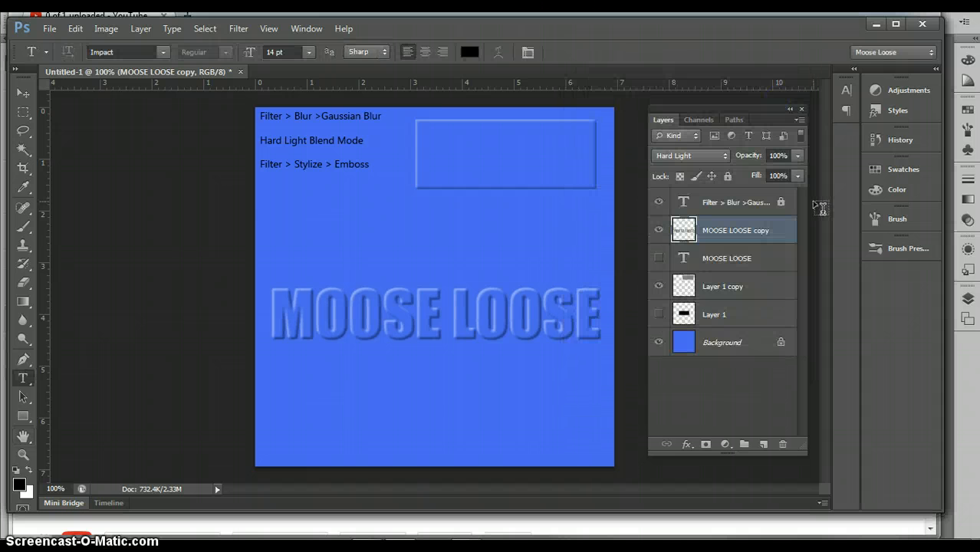
Step: Load the MOOSE LOOSE letter shapes as a selection, invert it to trim the embossed copy outside the letters, and deselect
click(702, 262)
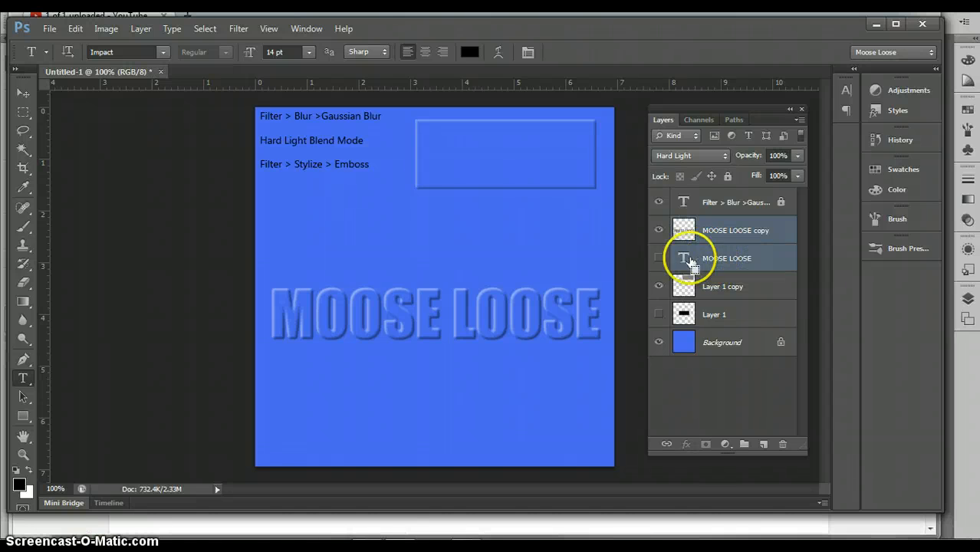
click(657, 258)
ctrl+click(667, 259)
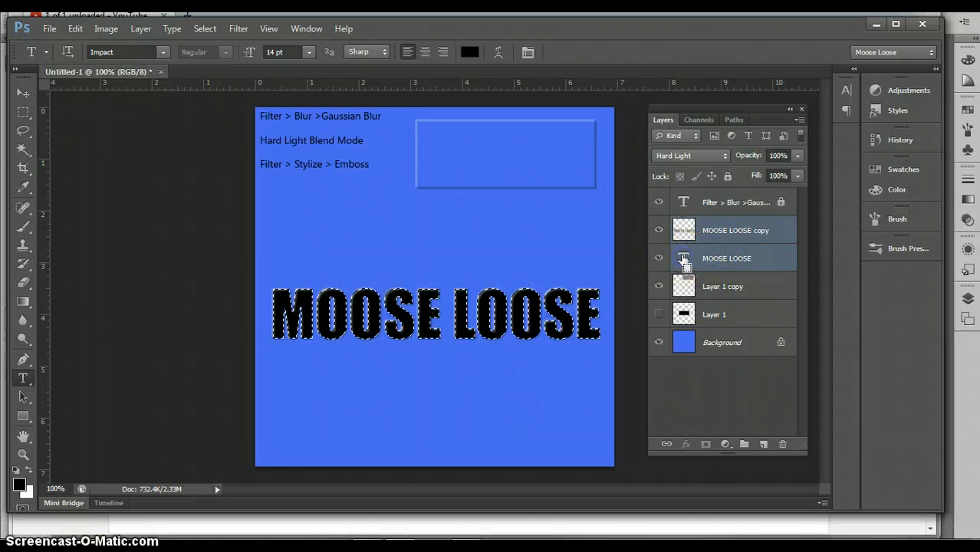
click(658, 258)
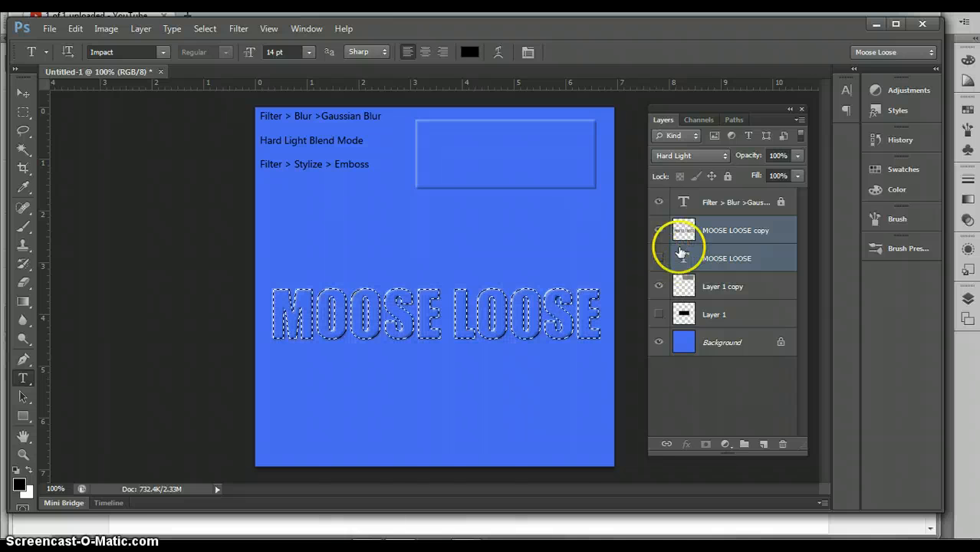
click(707, 230)
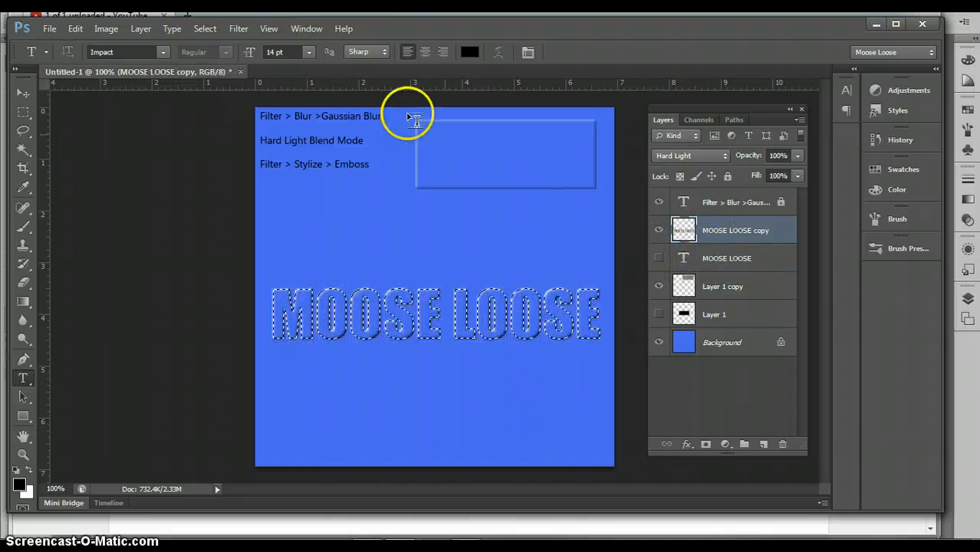
click(203, 29)
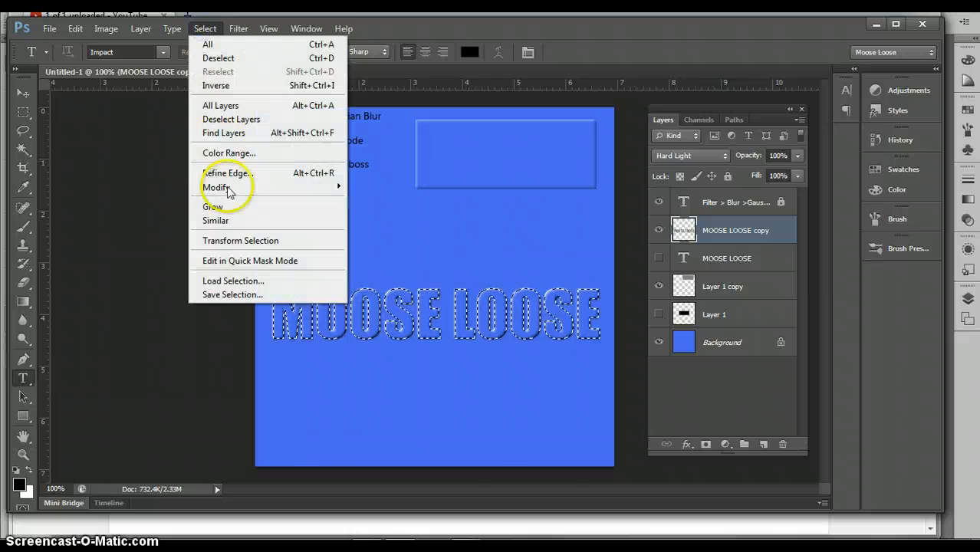
click(231, 86)
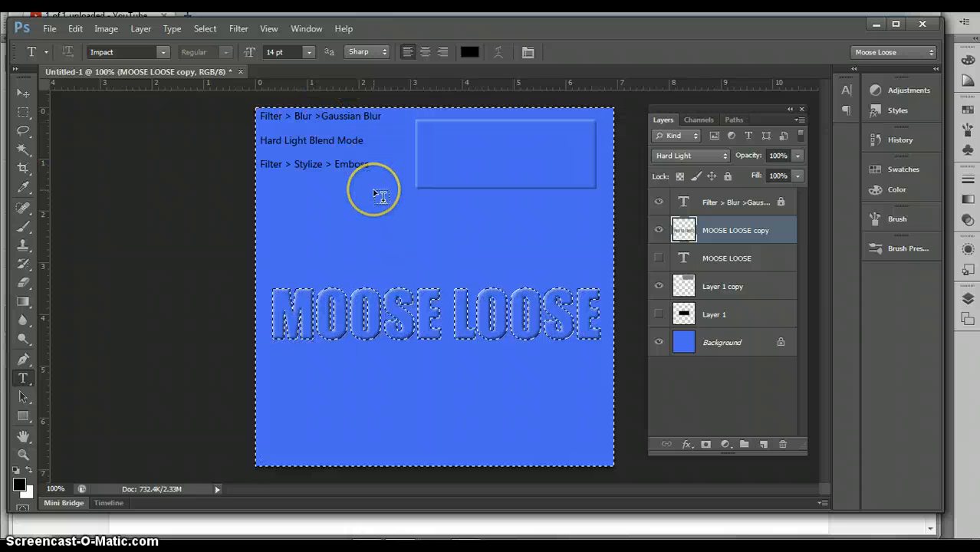
key(ctrl+d)
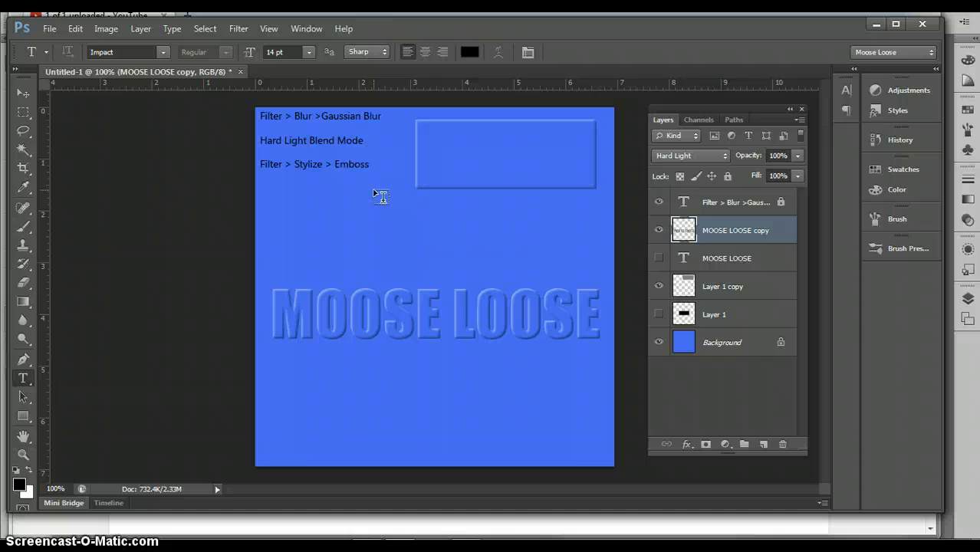
Step: Load the MOOSE LOOSE letter shapes as a selection and add a new empty layer just above the hidden text layer
drag(693, 223, 679, 263)
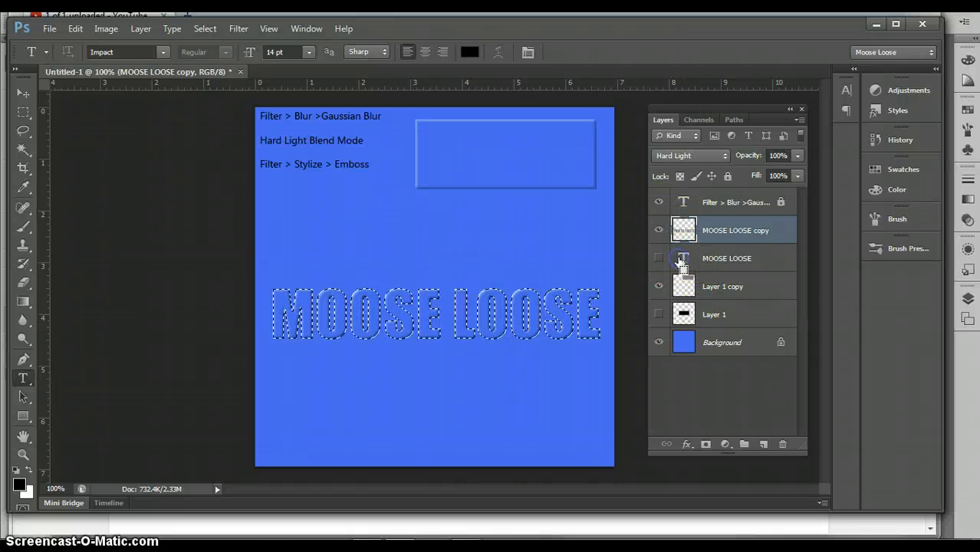
click(721, 259)
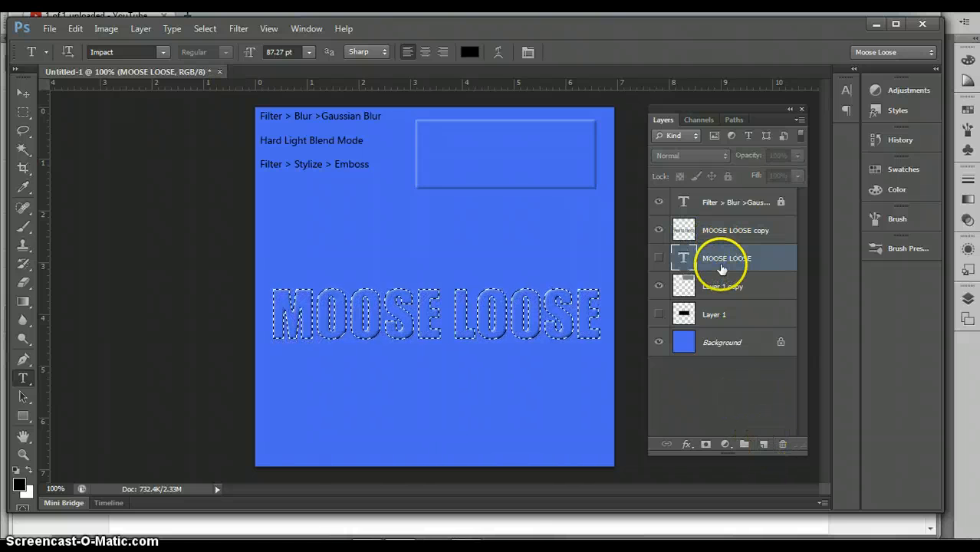
click(764, 444)
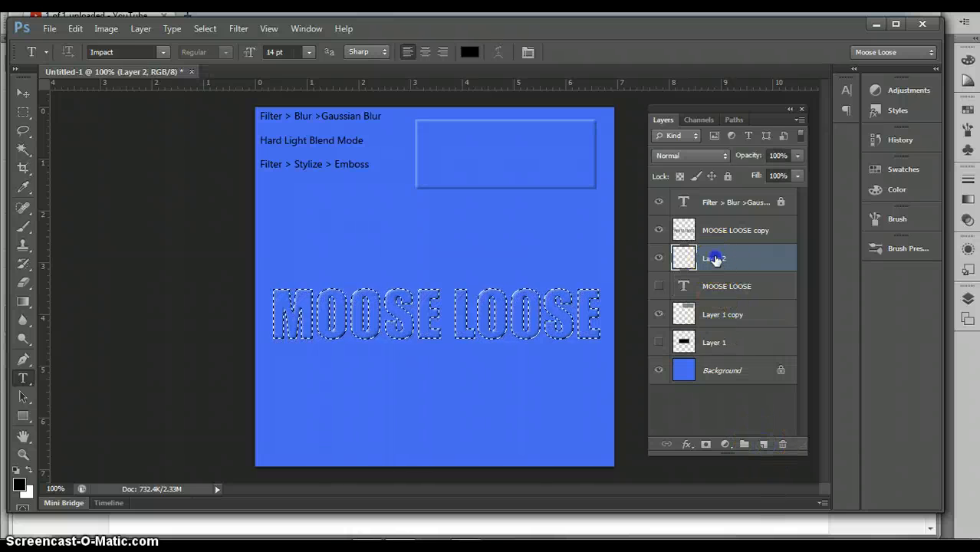
Step: Stroke the letter selection on the new layer with a 3 px black line placed outside, and deselect
click(83, 30)
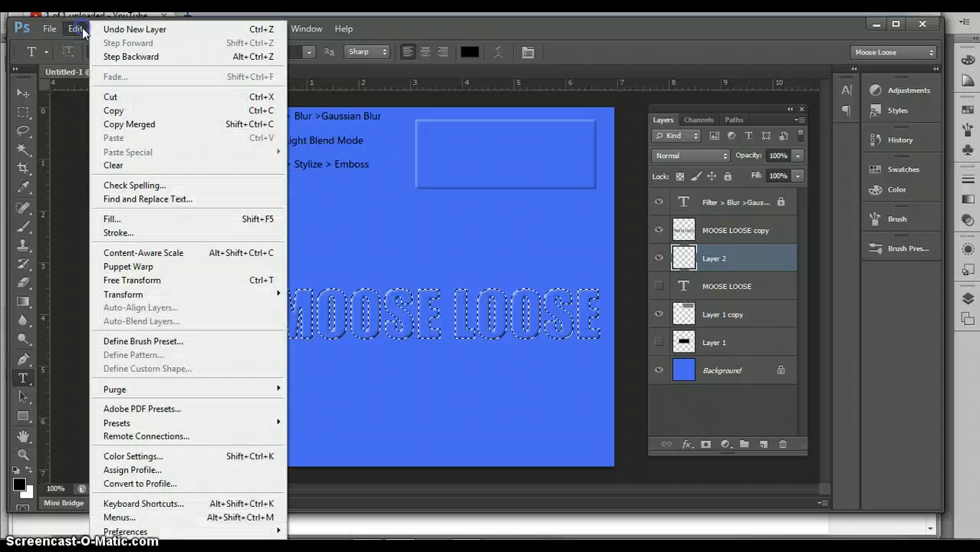
click(127, 236)
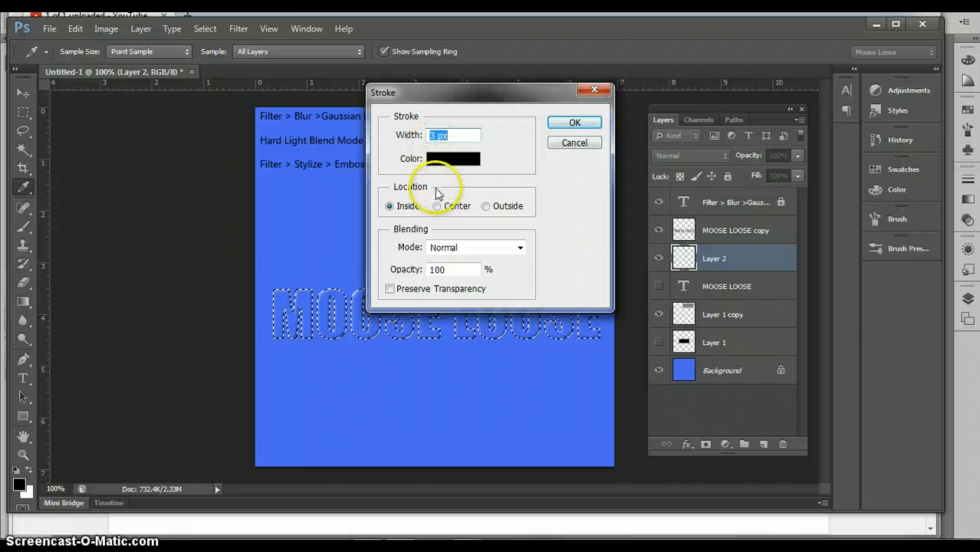
click(486, 206)
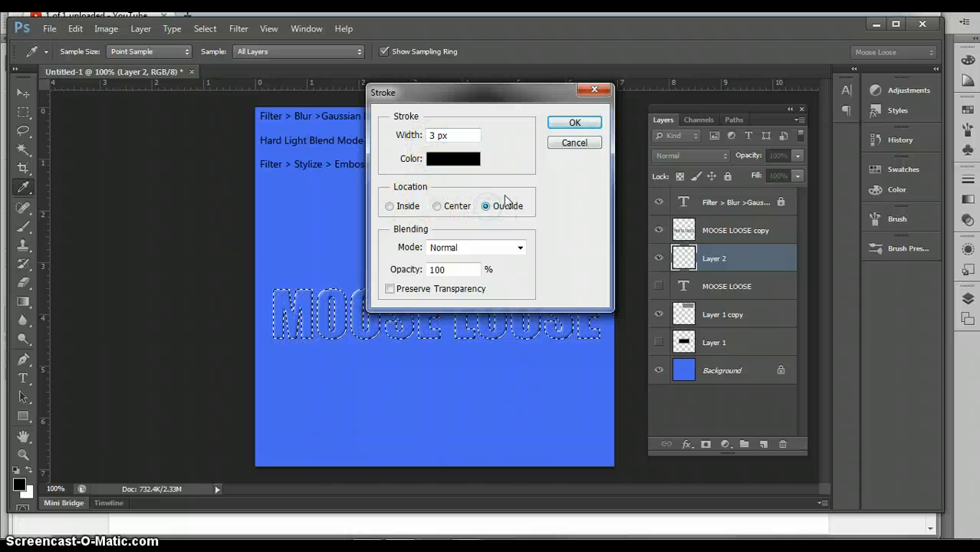
click(568, 123)
key(t)
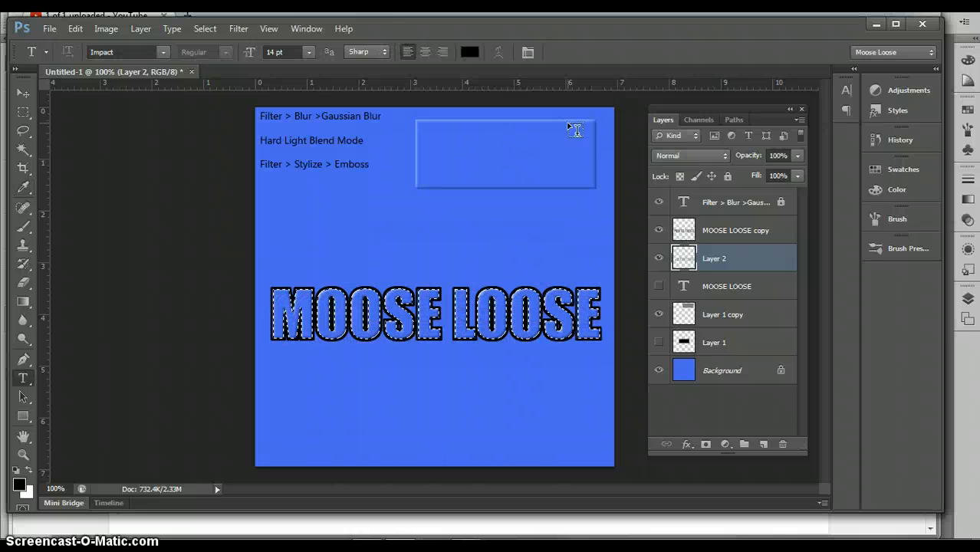
click(555, 170)
Step: Toggle the visibility of the outline layer and the embossed MOOSE LOOSE copy to compare their contributions
click(698, 272)
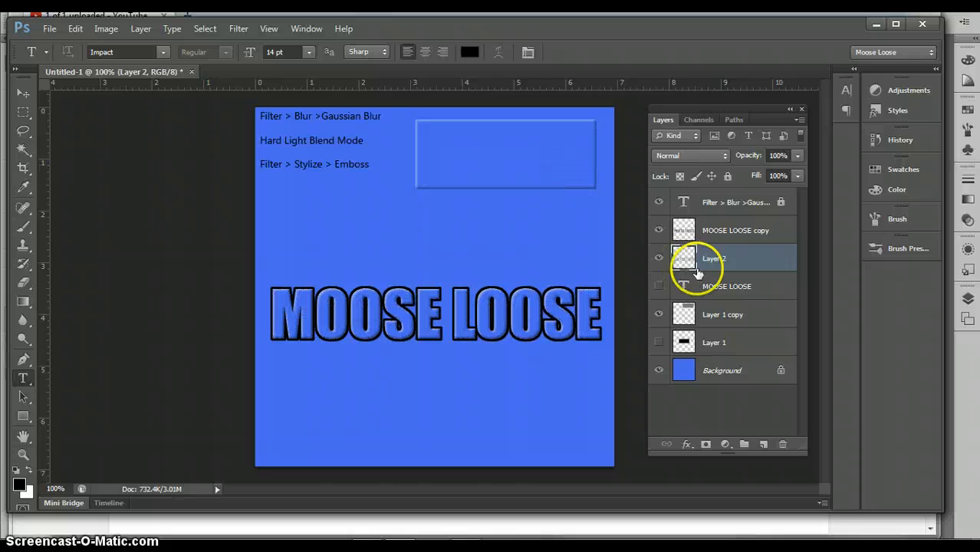
click(660, 258)
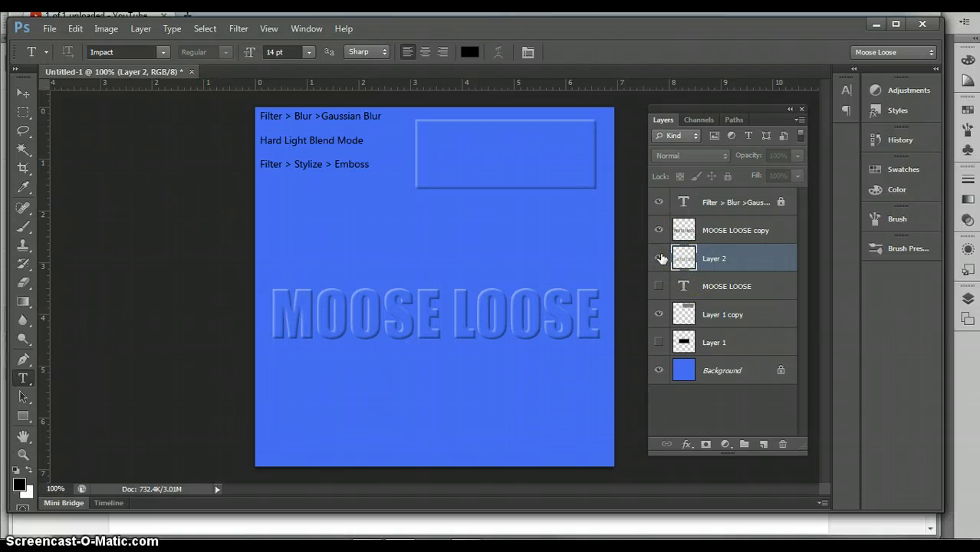
click(657, 229)
click(658, 230)
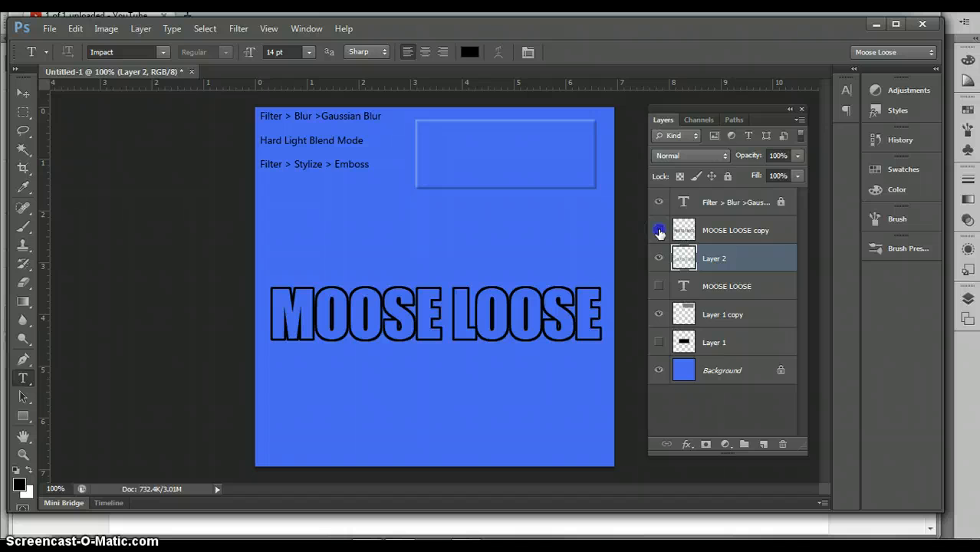
click(658, 230)
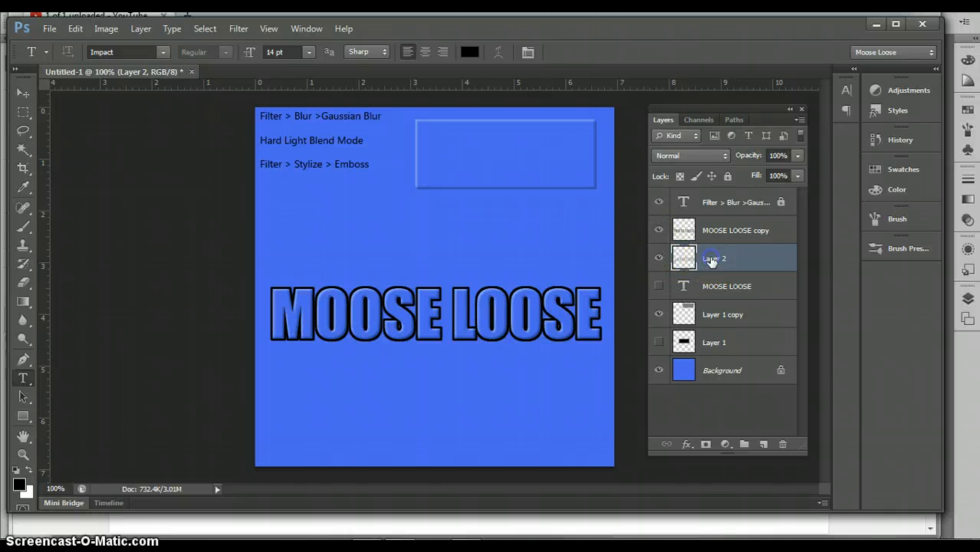
Step: Apply a Gaussian Blur with a 1.0 pixel radius to the outline layer and set its blend mode to Hard Light
click(237, 30)
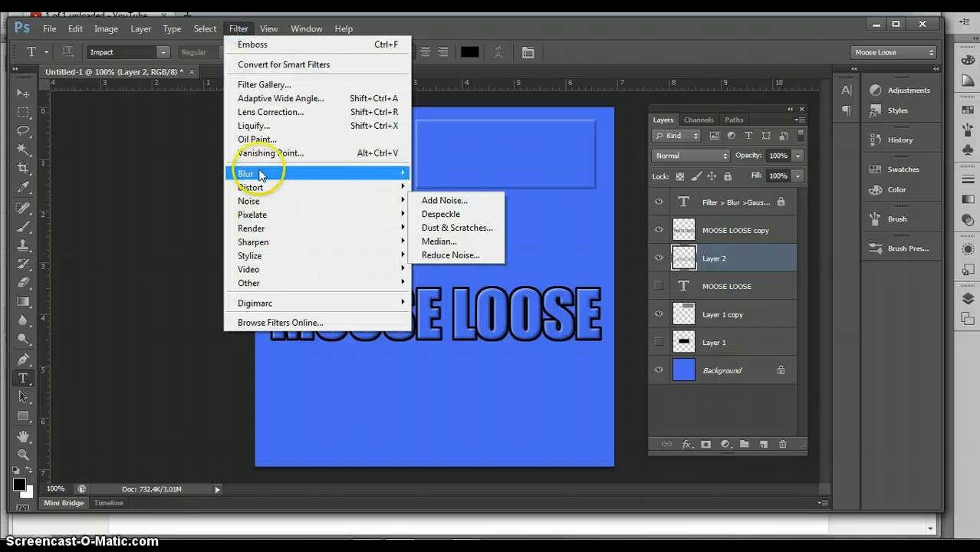
mouse_move(261, 175)
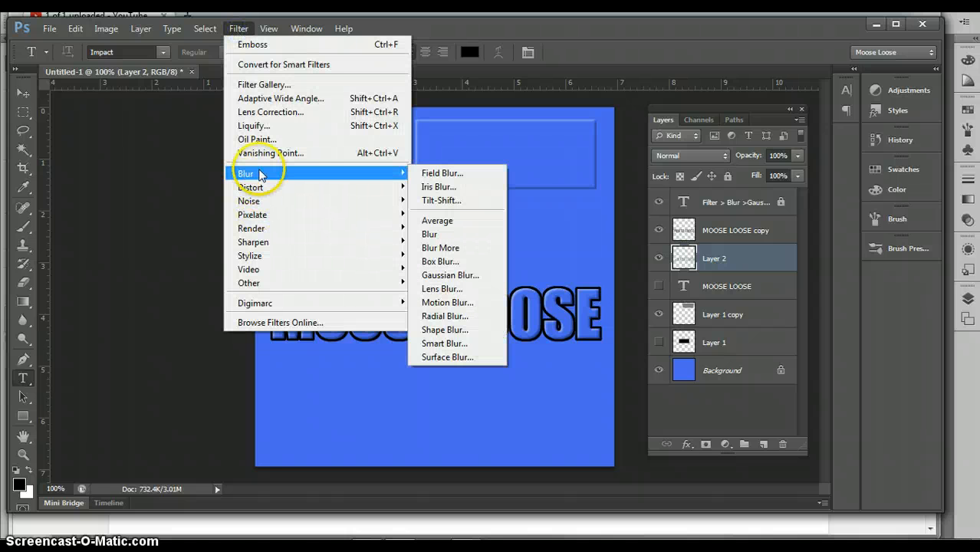
click(456, 275)
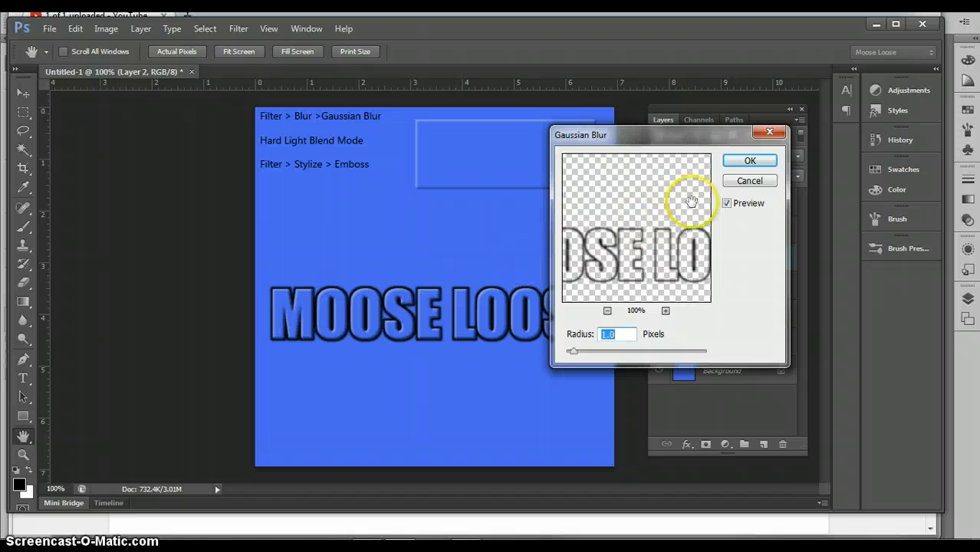
click(740, 162)
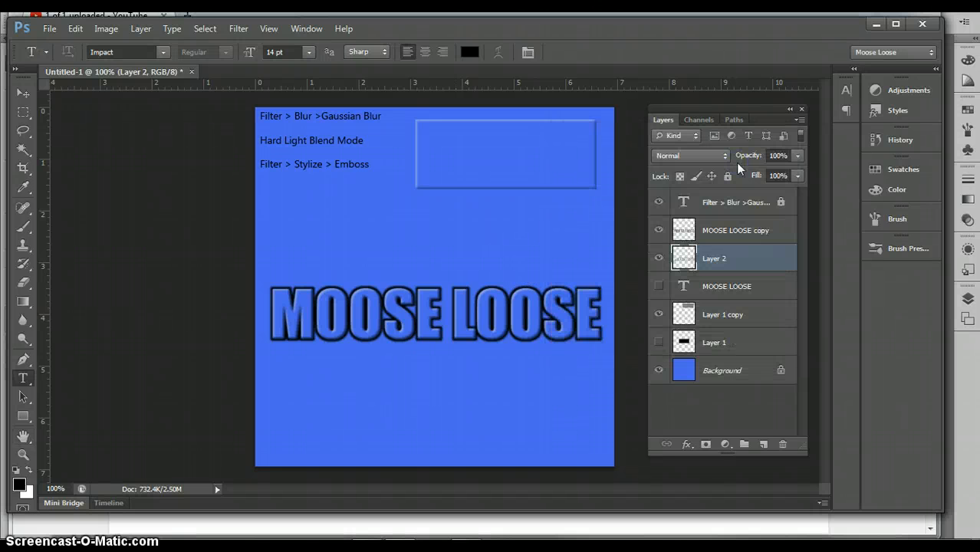
click(722, 157)
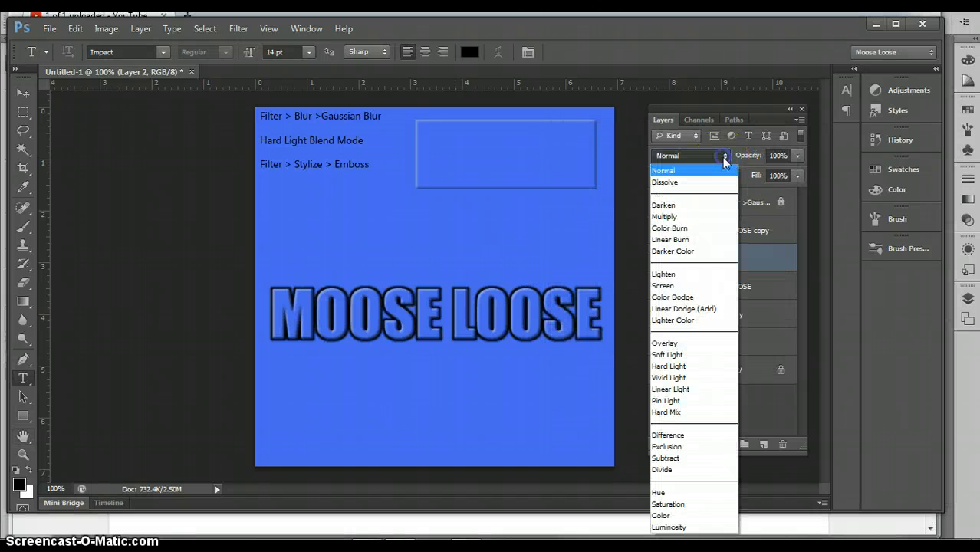
click(673, 366)
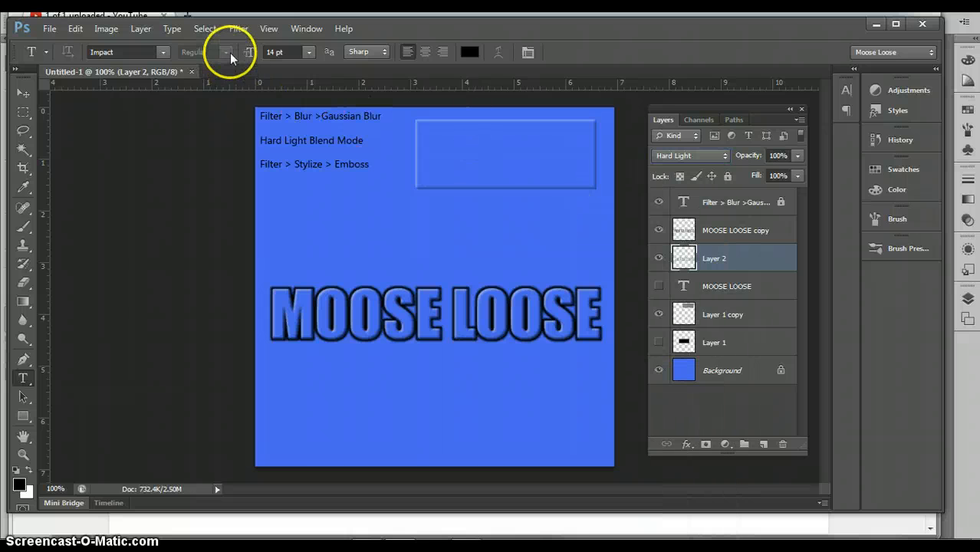
Step: Apply an Emboss filter to the outline layer with an angle of -48°, a height of 5 pixels and an amount of 26%
click(236, 30)
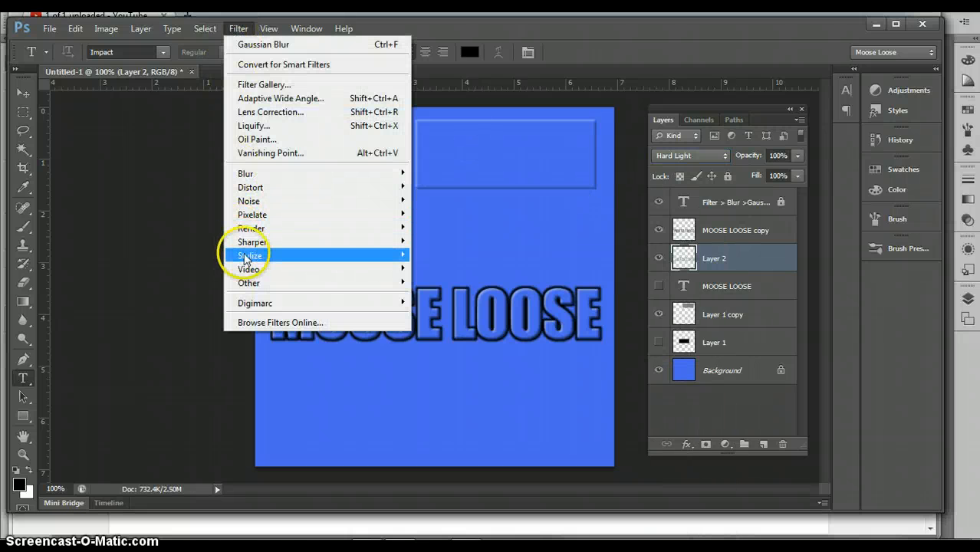
mouse_move(245, 259)
click(433, 269)
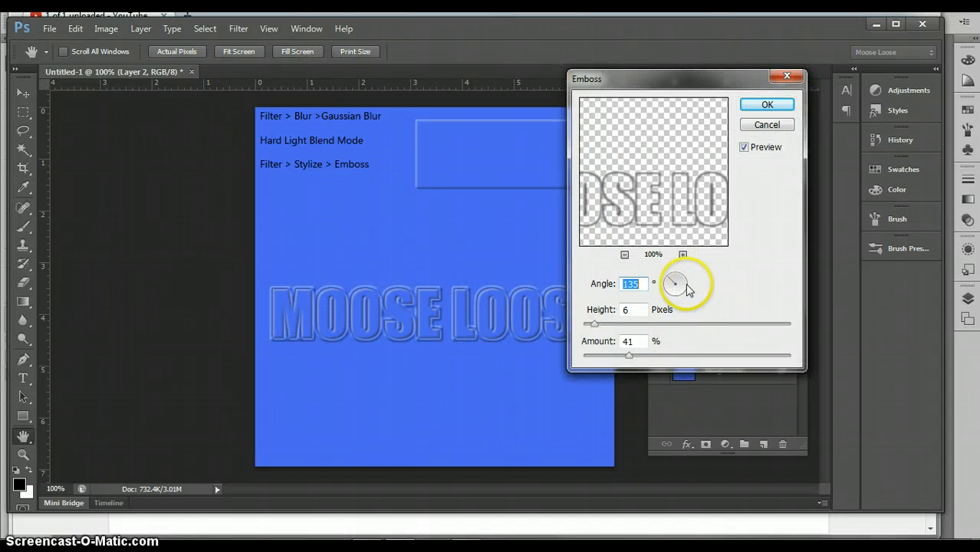
click(671, 284)
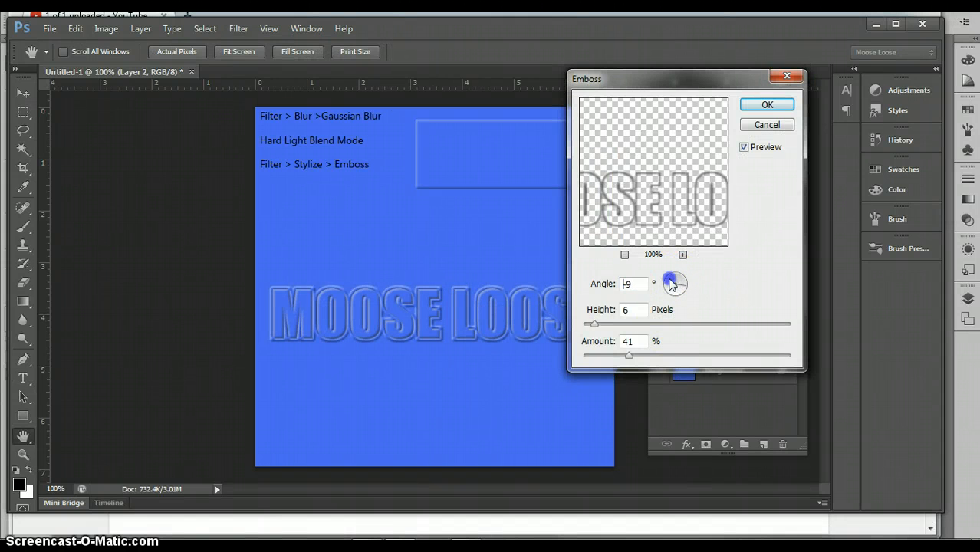
drag(681, 291, 682, 291)
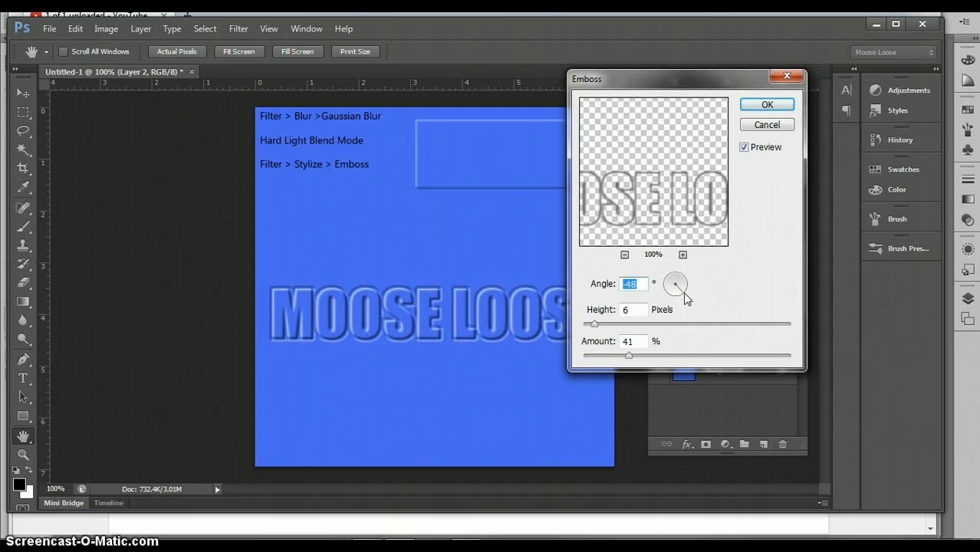
click(628, 358)
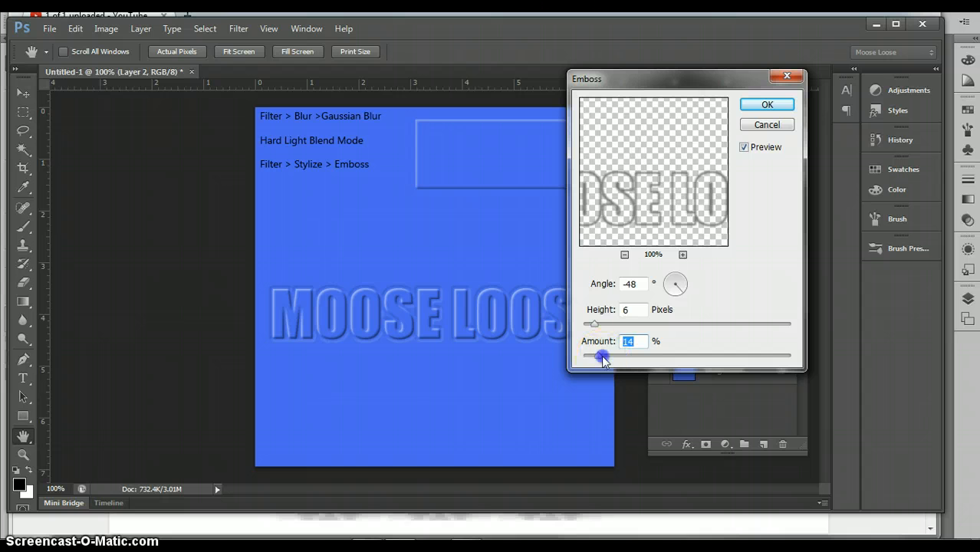
drag(599, 358, 611, 355)
click(595, 324)
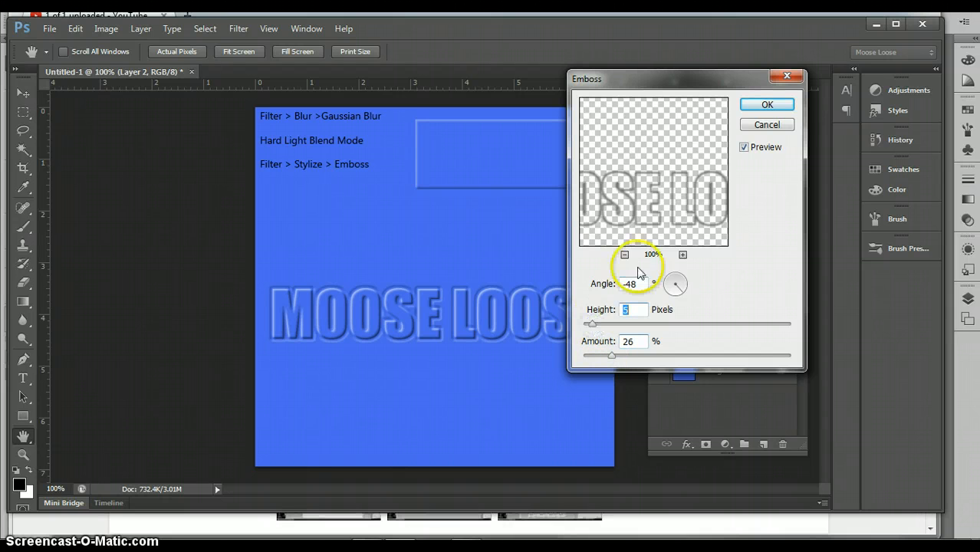
click(744, 107)
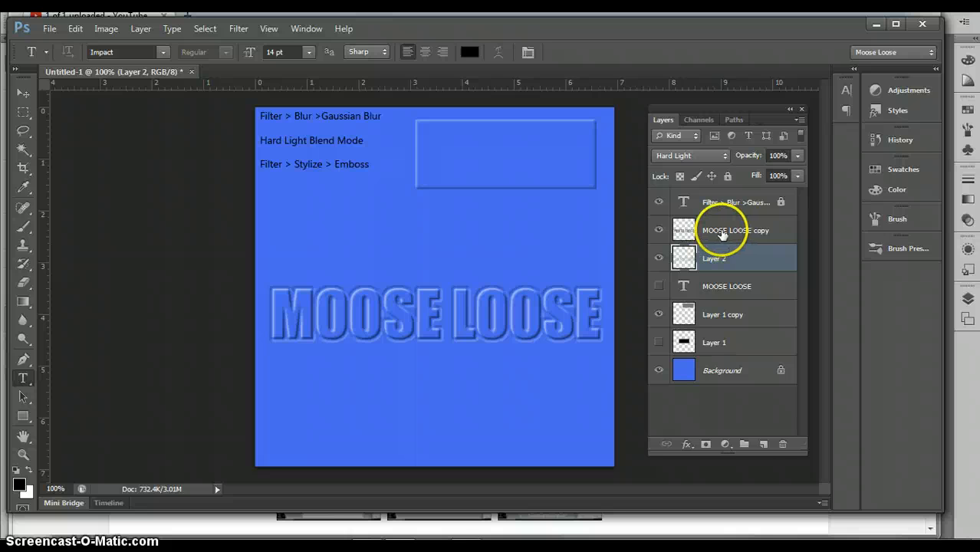
Step: Show the hidden MOOSE LOOSE text layer and lower its opacity to 59%
click(658, 287)
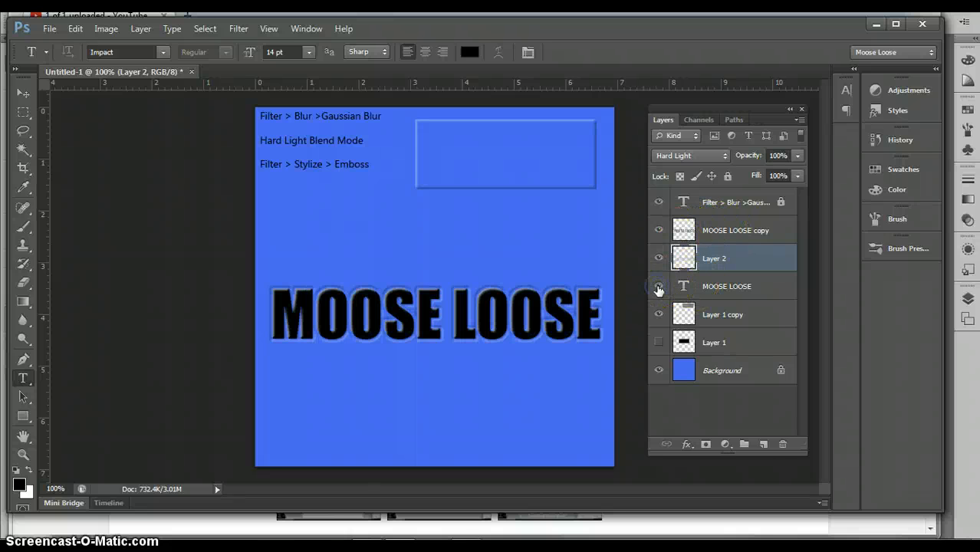
click(709, 287)
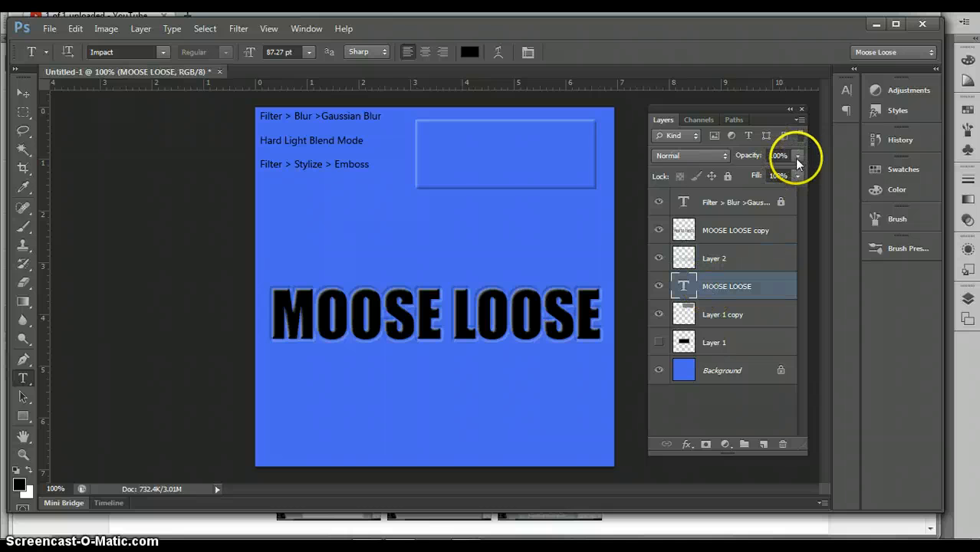
click(797, 155)
drag(795, 173, 766, 173)
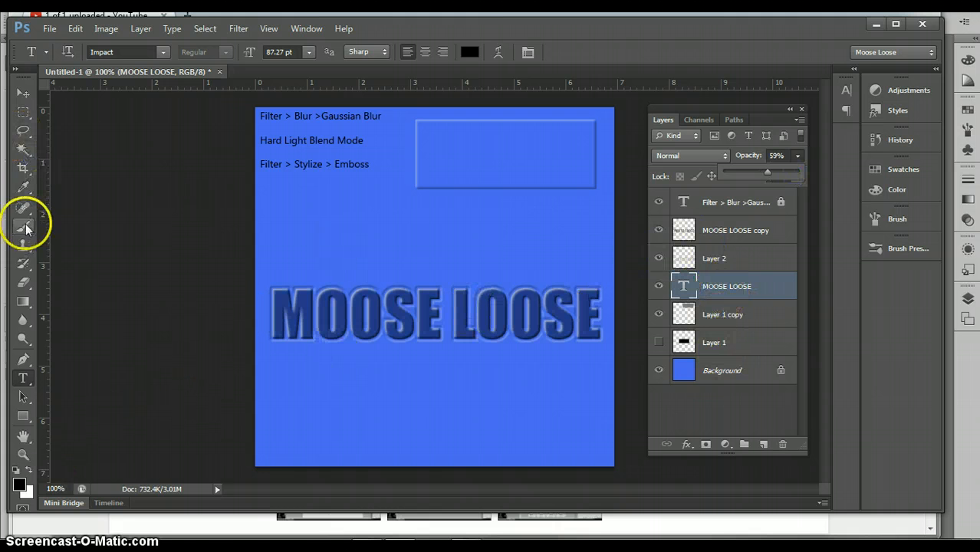
Step: Recolor all of the MOOSE LOOSE text to red (b80000) and commit the text edit
click(26, 379)
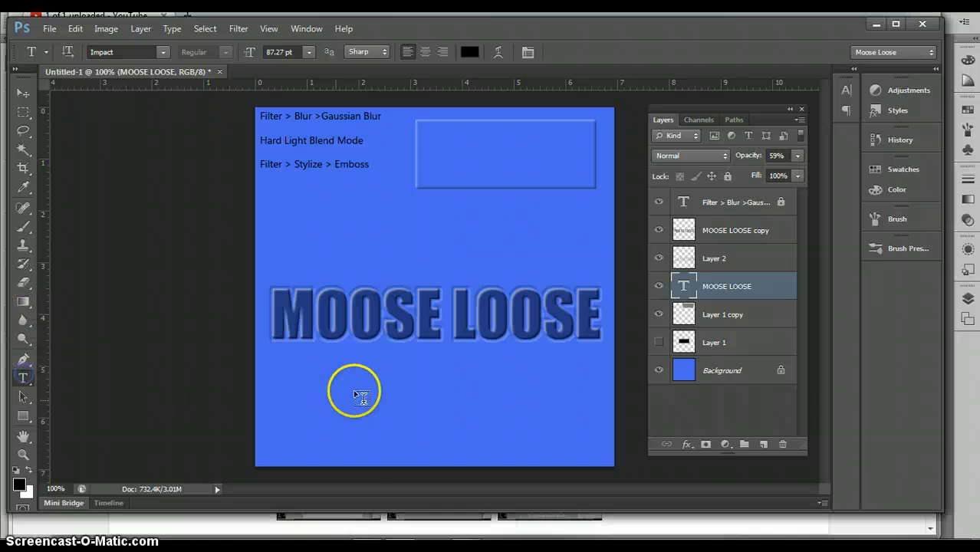
triple_click(414, 326)
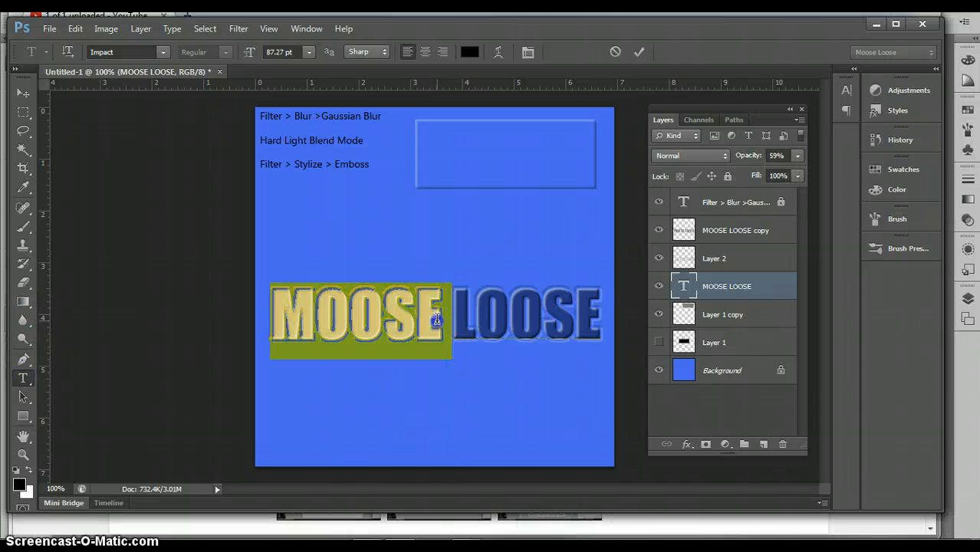
click(20, 484)
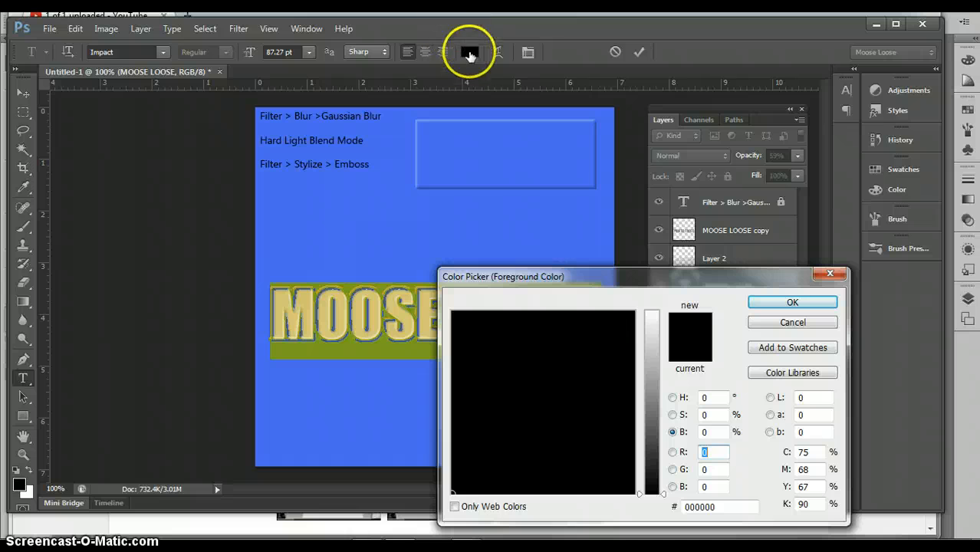
click(761, 323)
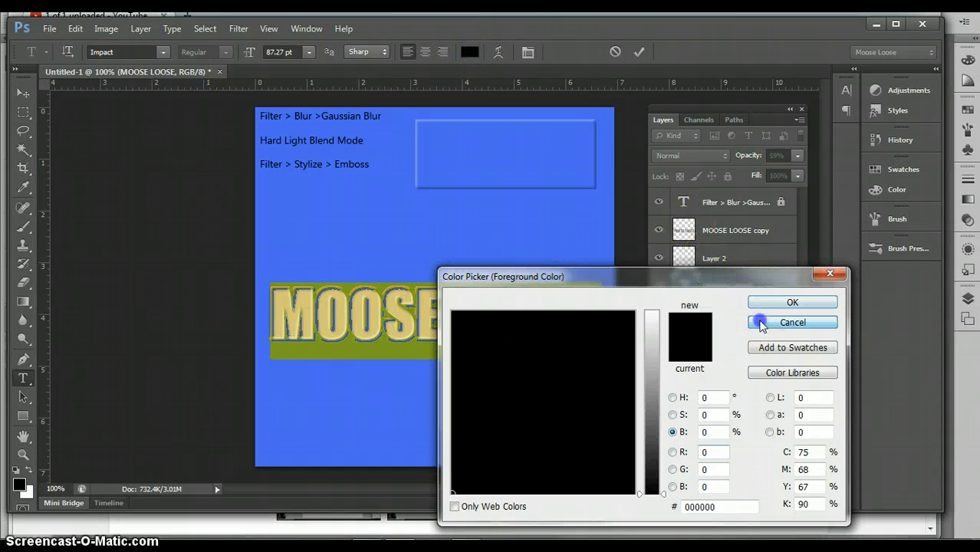
click(475, 57)
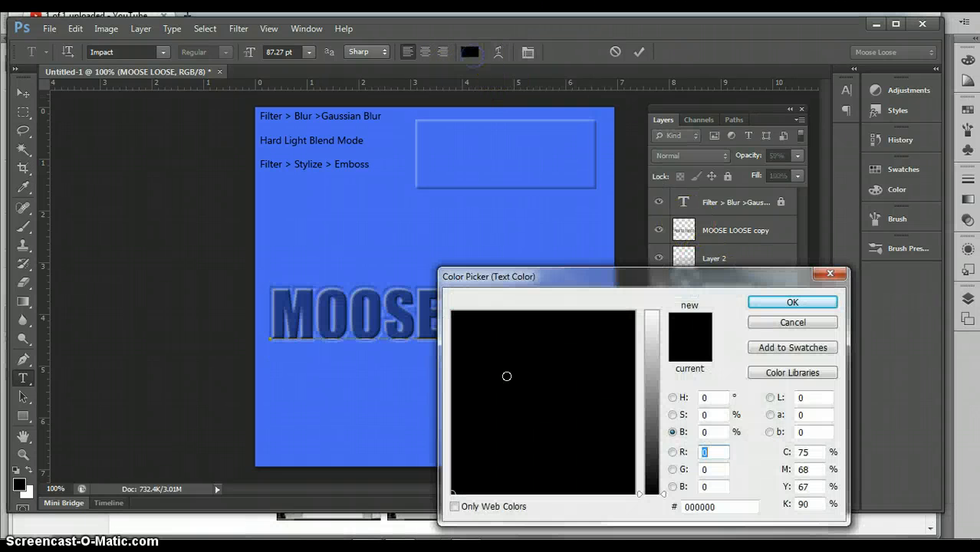
click(641, 361)
click(613, 341)
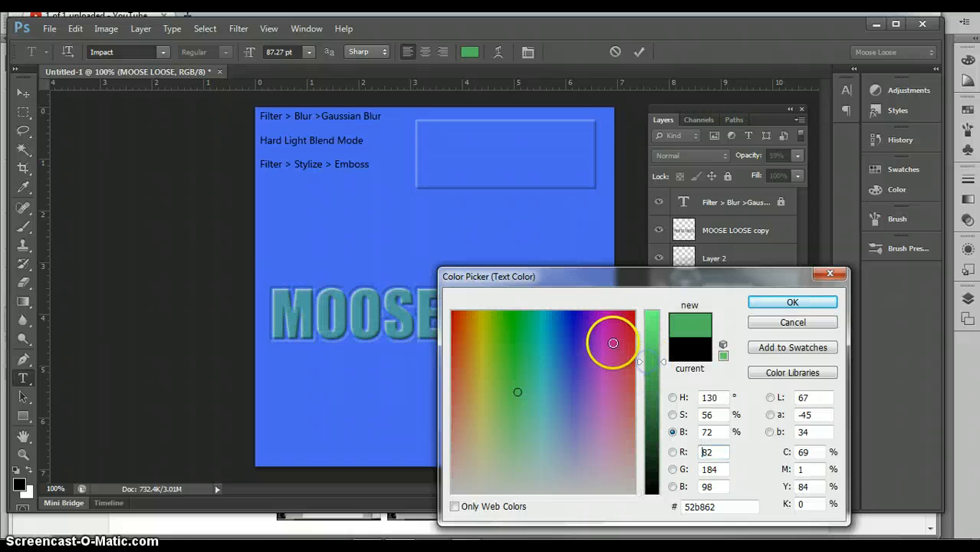
mouse_move(613, 337)
mouse_down()
mouse_move(601, 321)
mouse_move(645, 311)
mouse_up()
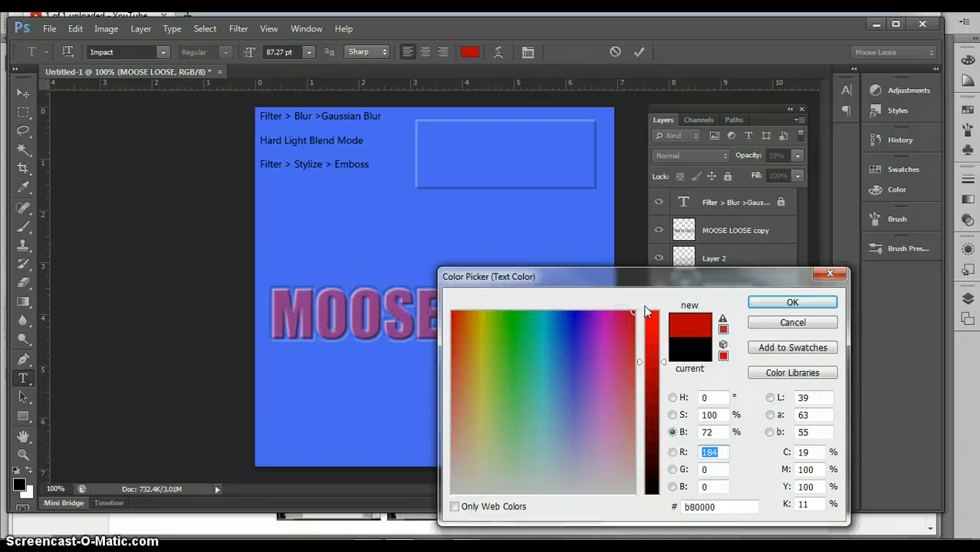
click(756, 303)
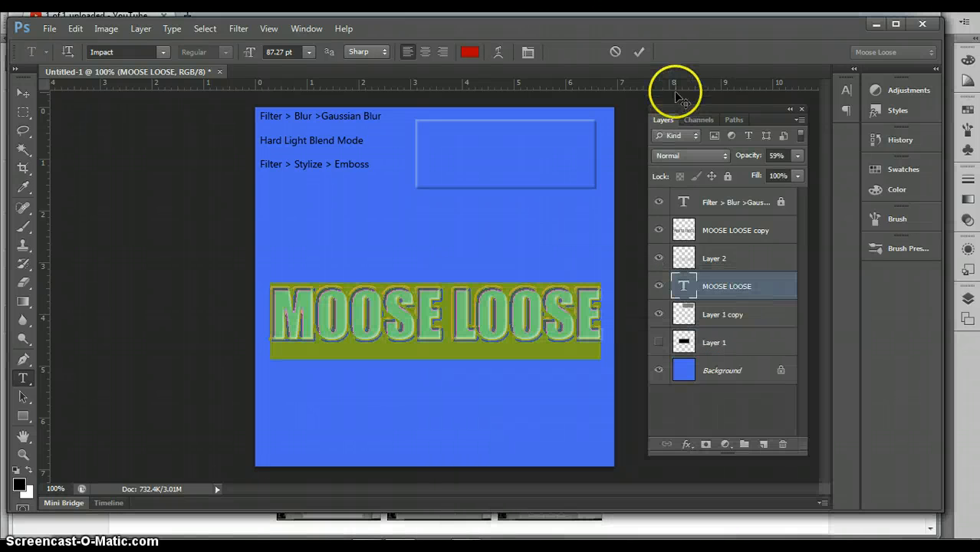
click(639, 52)
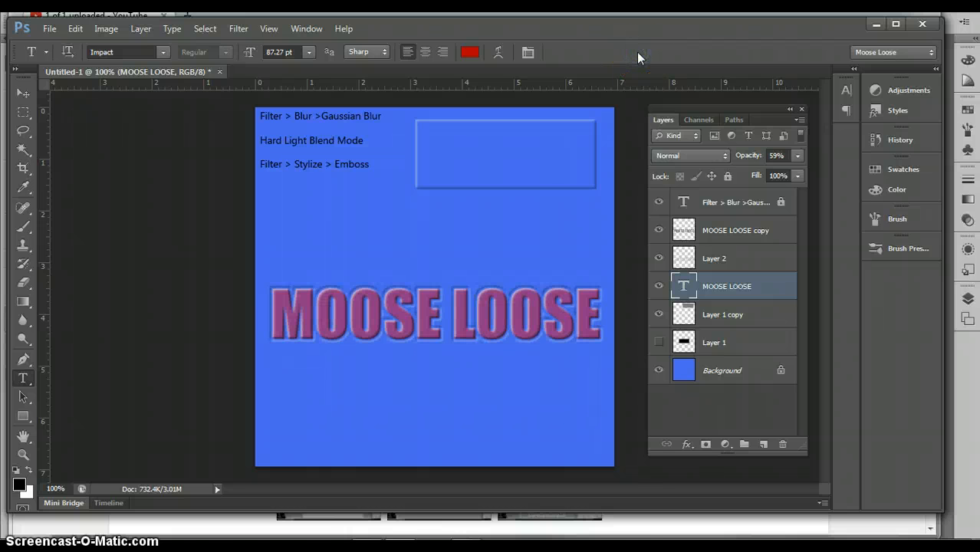